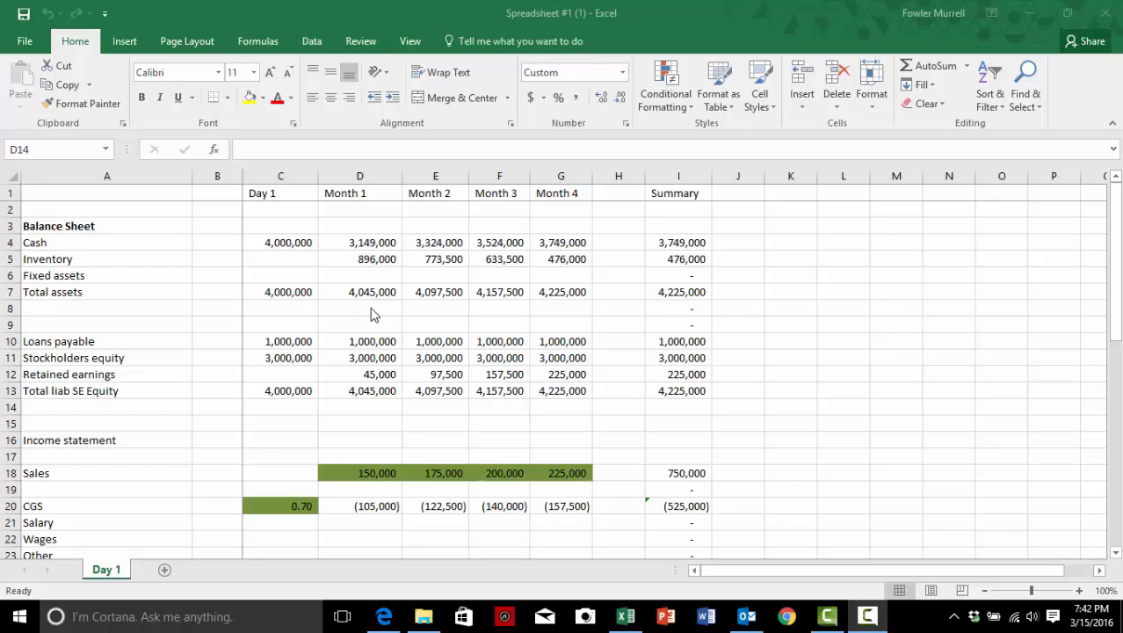
# Enter the check formula =D7-D13 in D14 to compare Month 1 total assets with total liabilities and equity
pyautogui.click(367, 407)
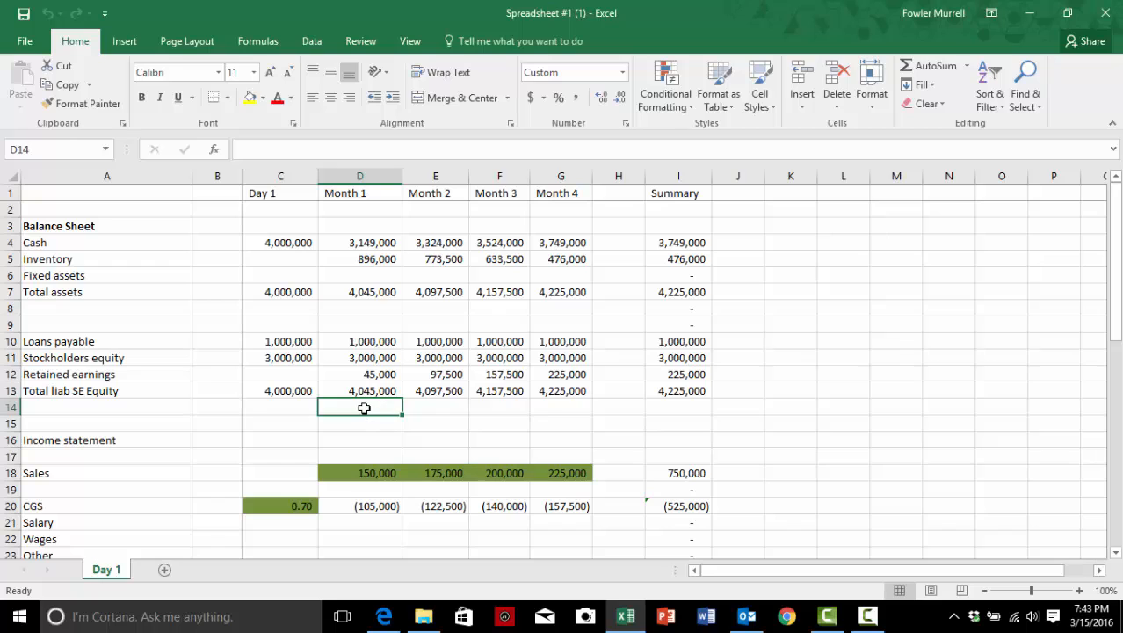
pyautogui.write('=')
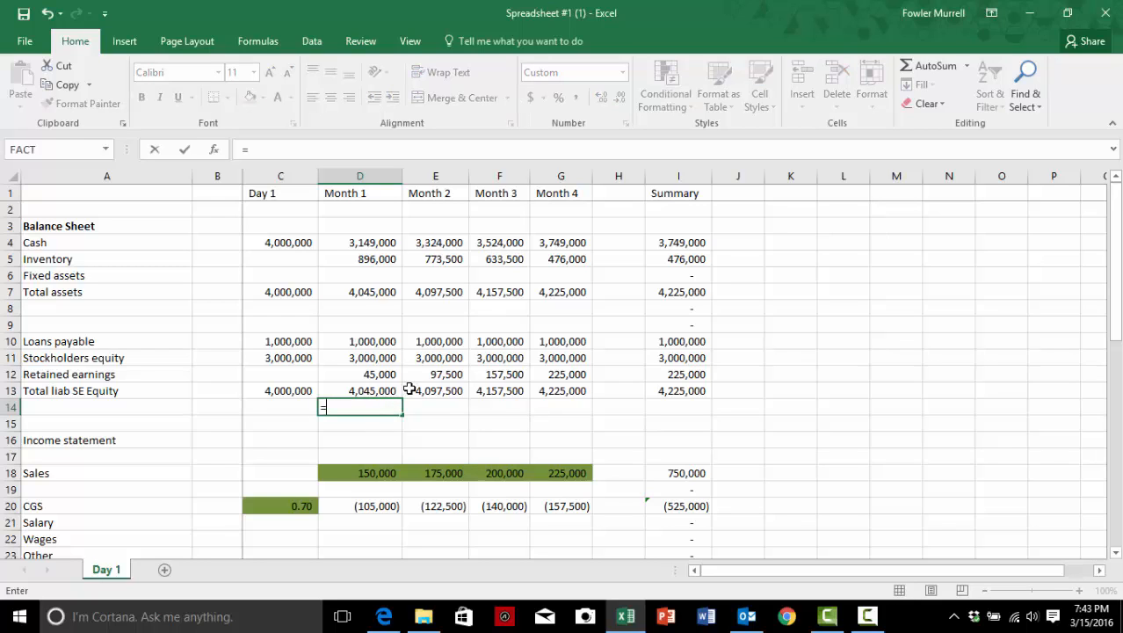
pyautogui.click(366, 292)
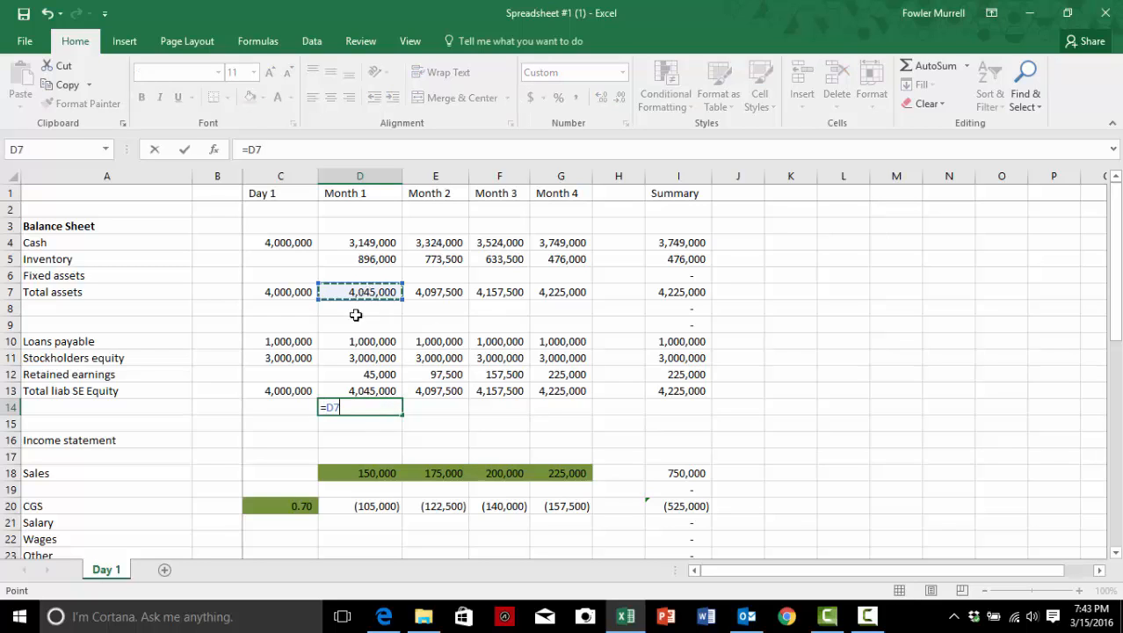
pyautogui.write('-')
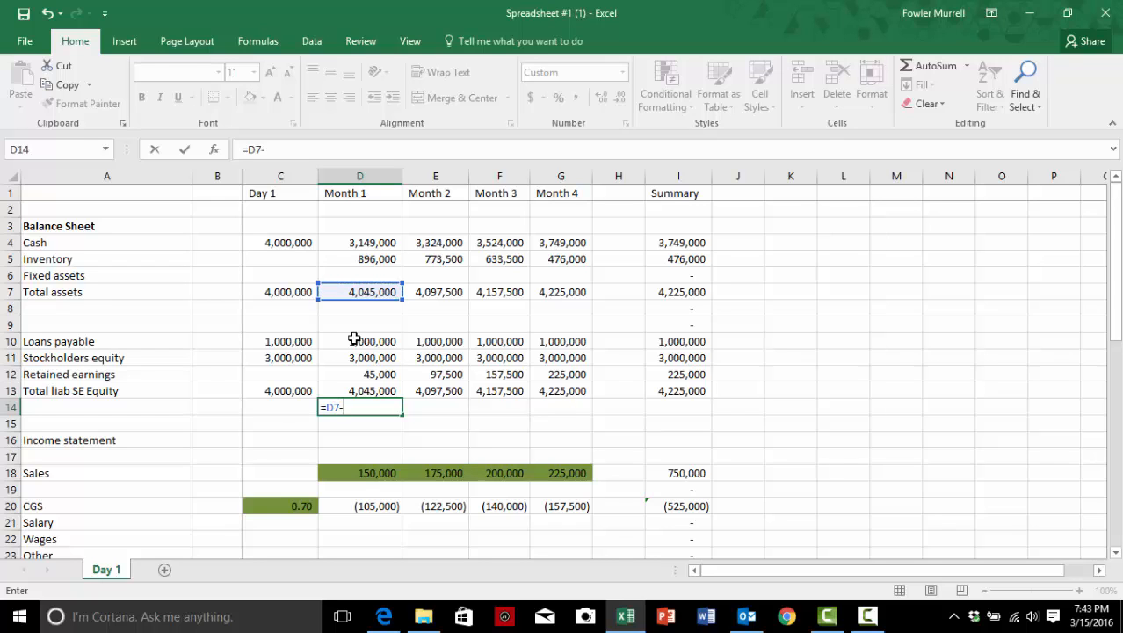
pyautogui.click(370, 393)
pyautogui.hotkey('ctrl', 'Return')
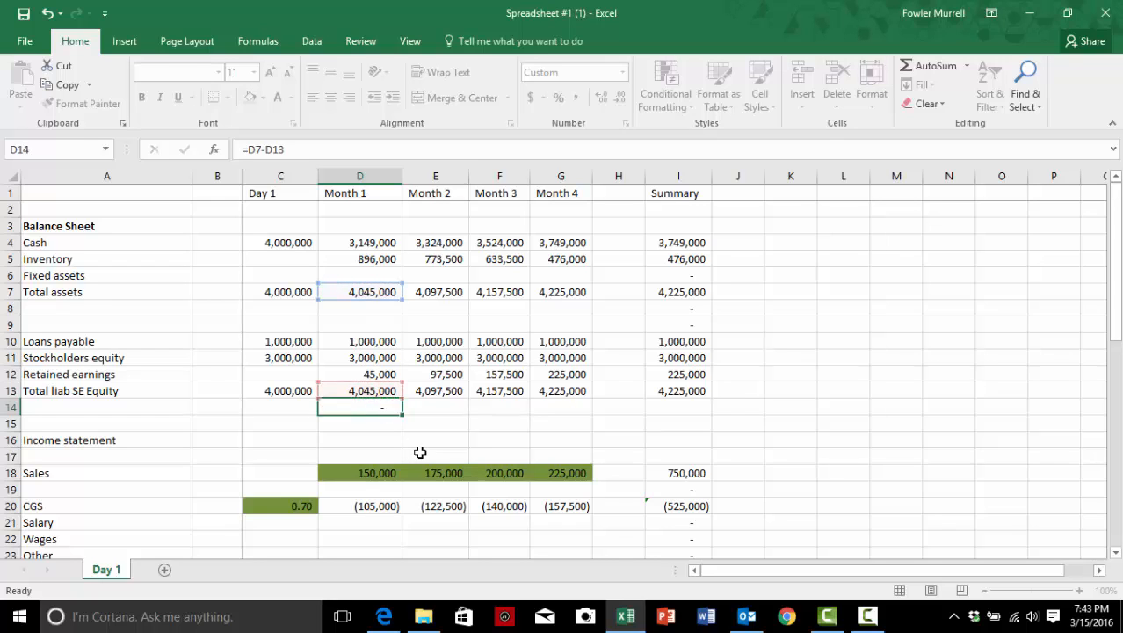
pyautogui.press('Right')
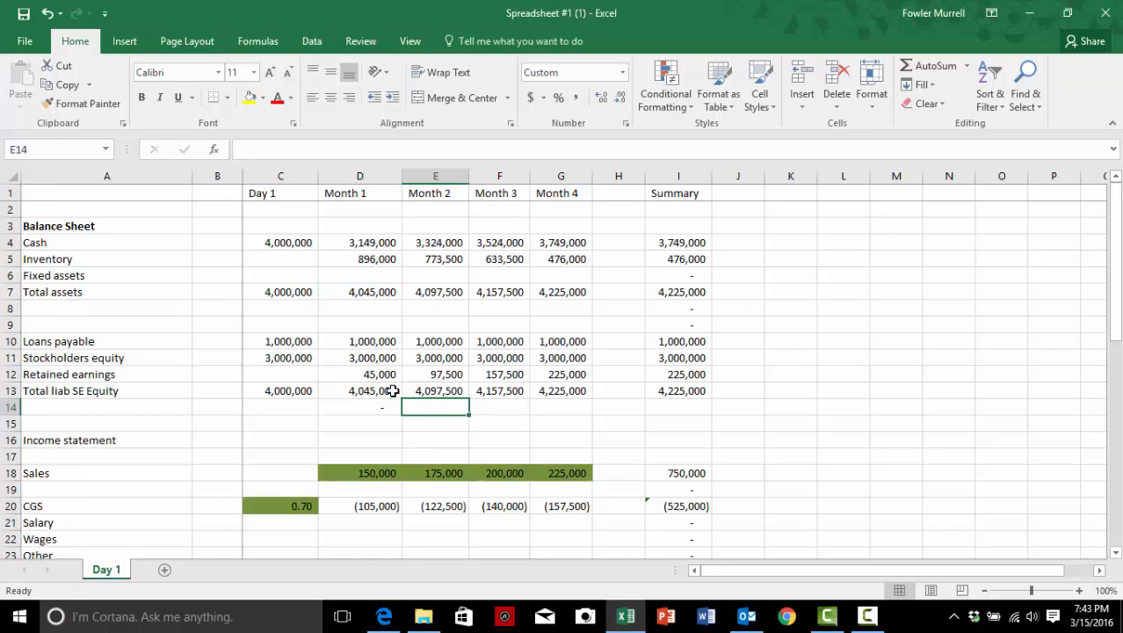
# Test the Month 1 balance check by clearing the loans payable amount in D10, and undo the deletion
pyautogui.click(369, 342)
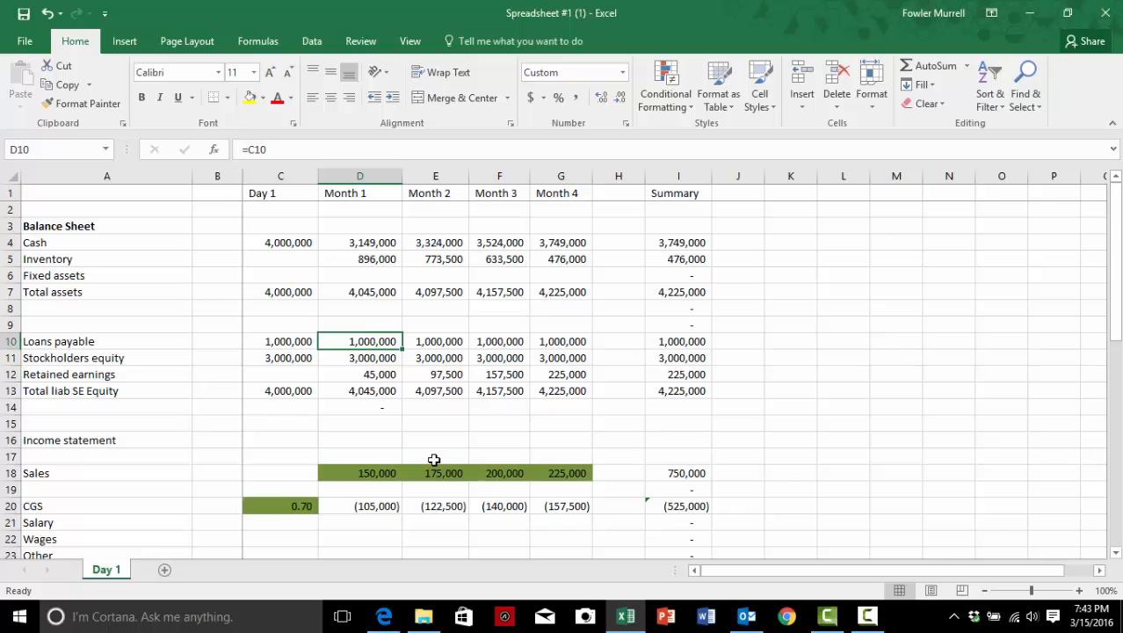
pyautogui.press('Delete')
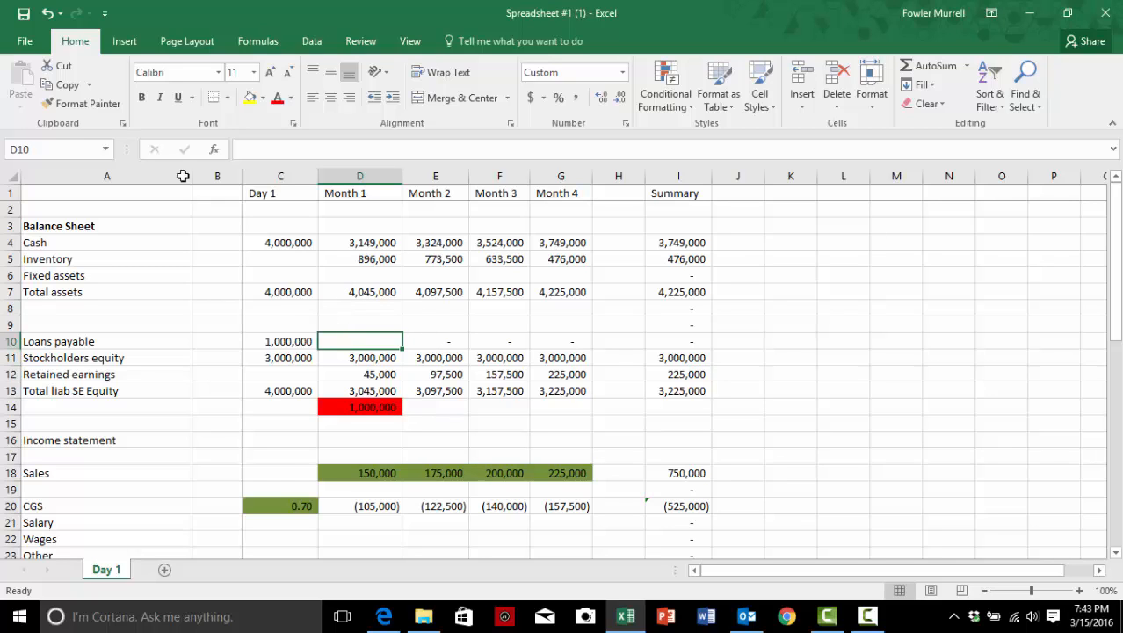
pyautogui.click(47, 13)
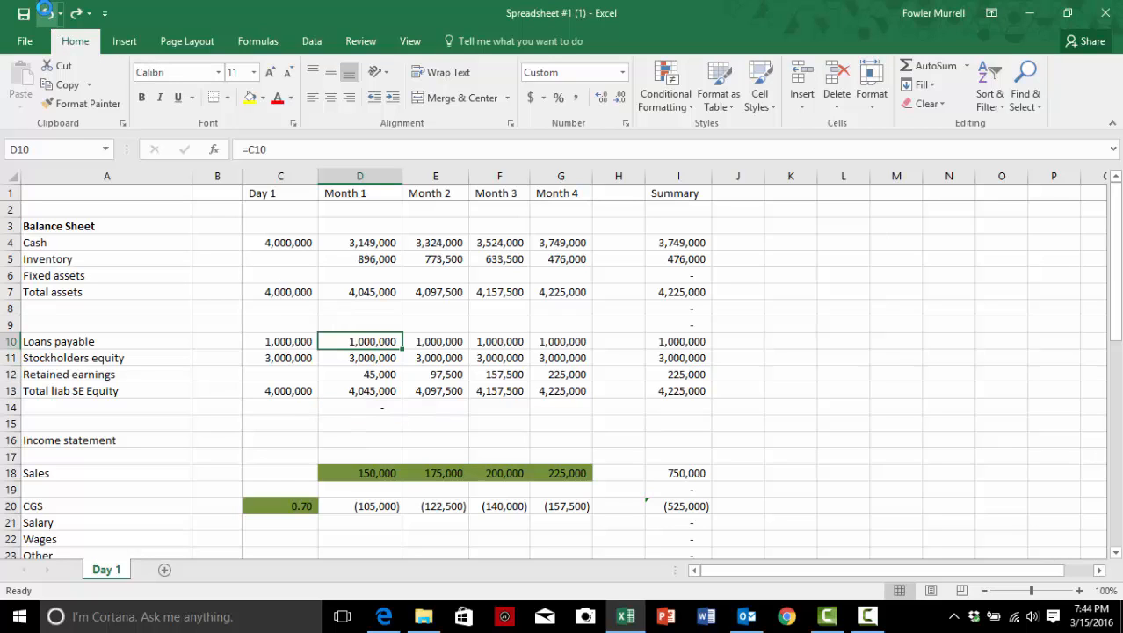
# Create a conditional formatting rule for D14 that formats cells whose value is not equal to 0
pyautogui.click(384, 408)
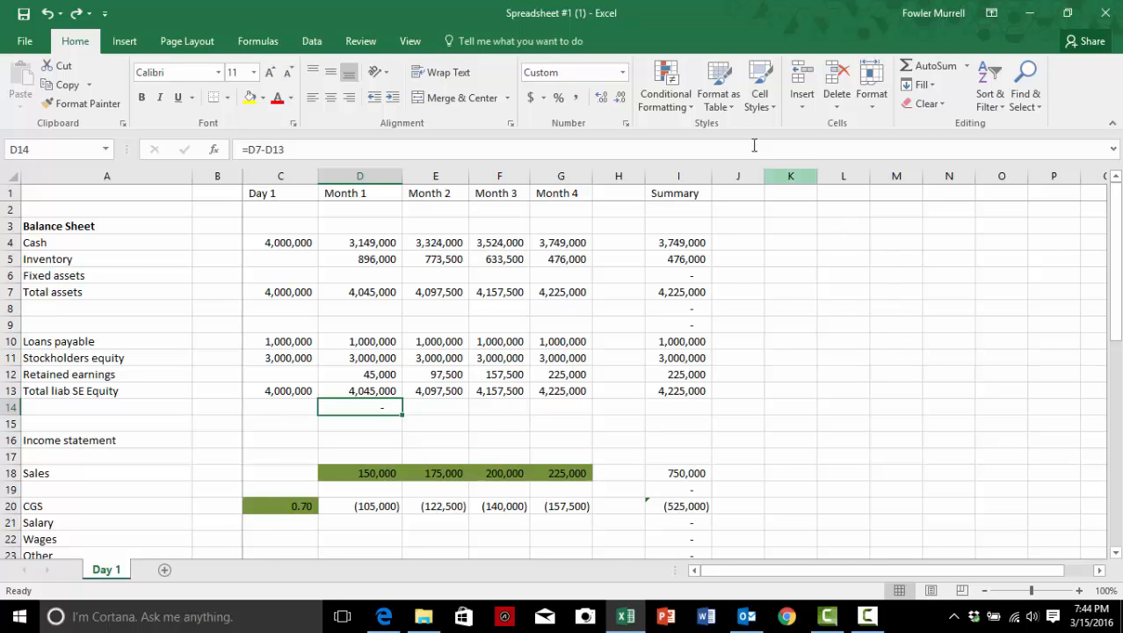
pyautogui.click(688, 104)
pyautogui.moveTo(704, 148)
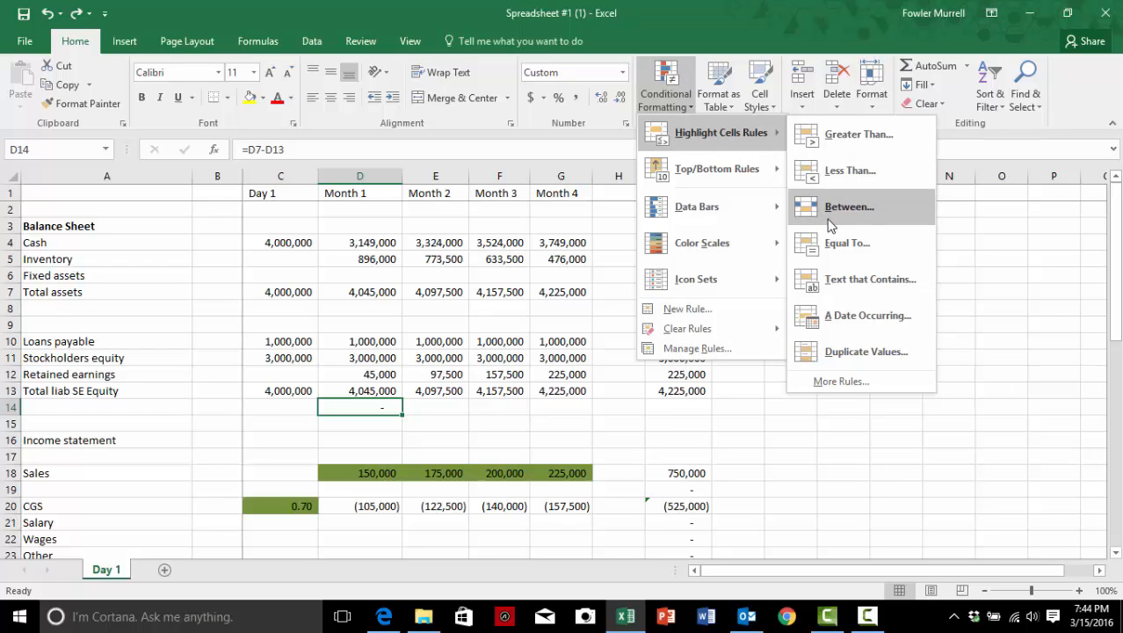
pyautogui.click(836, 385)
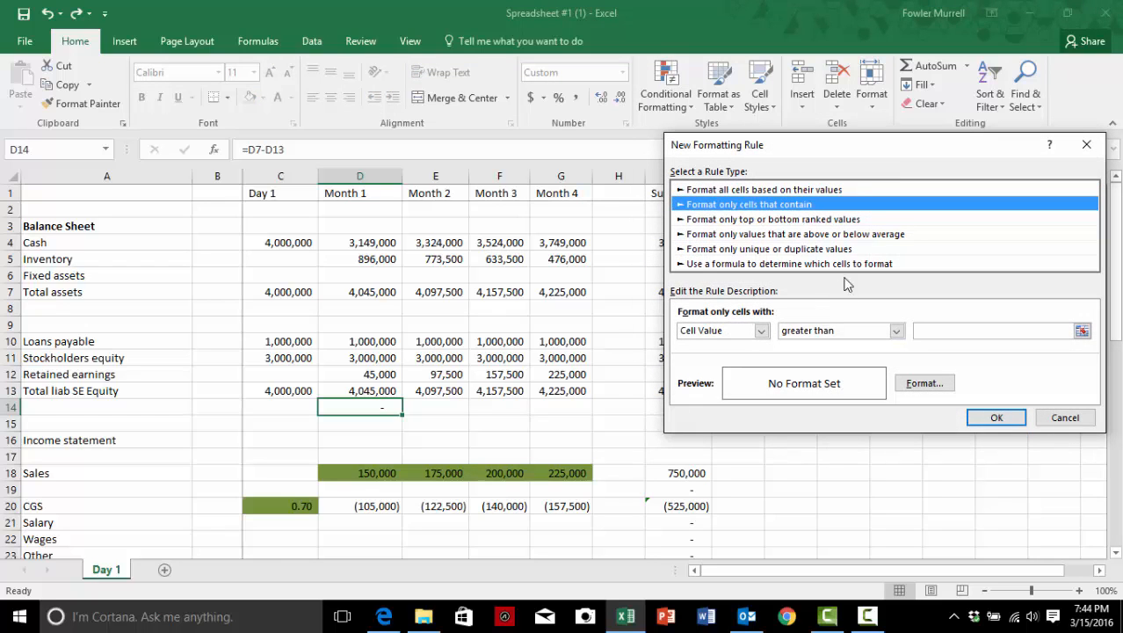
pyautogui.moveTo(887, 145); pyautogui.dragTo(891, 130)
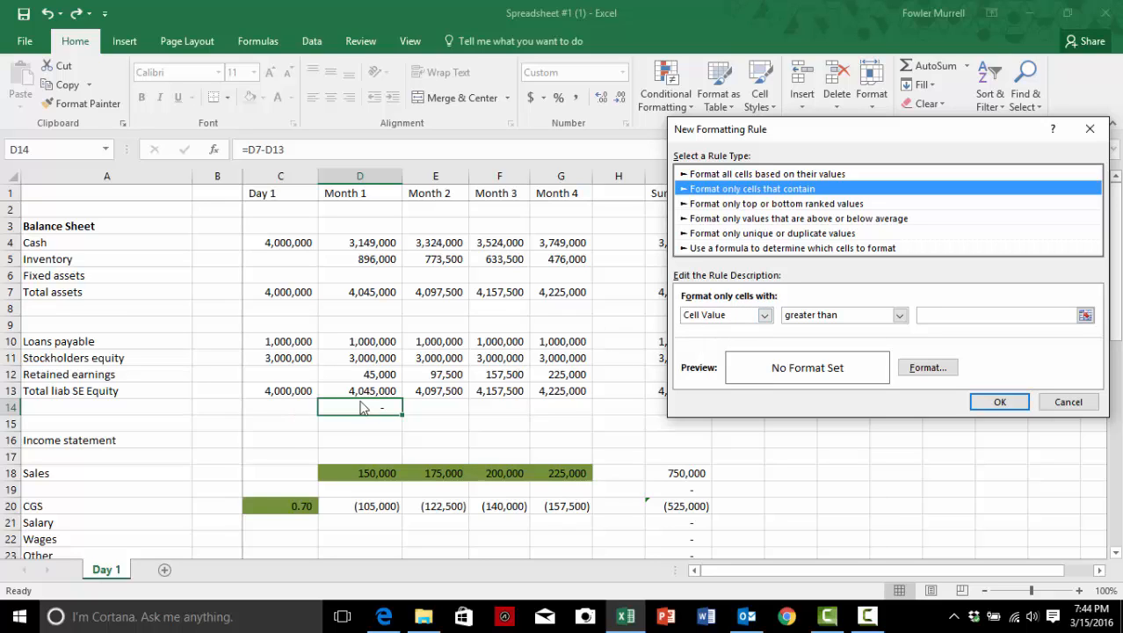
pyautogui.click(900, 318)
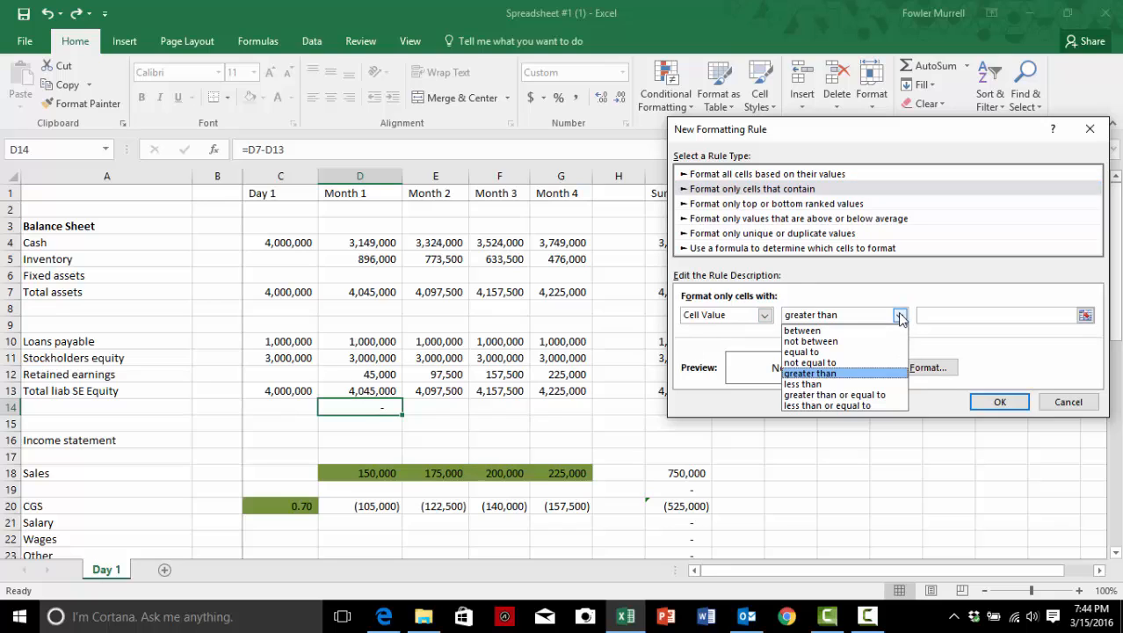
pyautogui.click(813, 362)
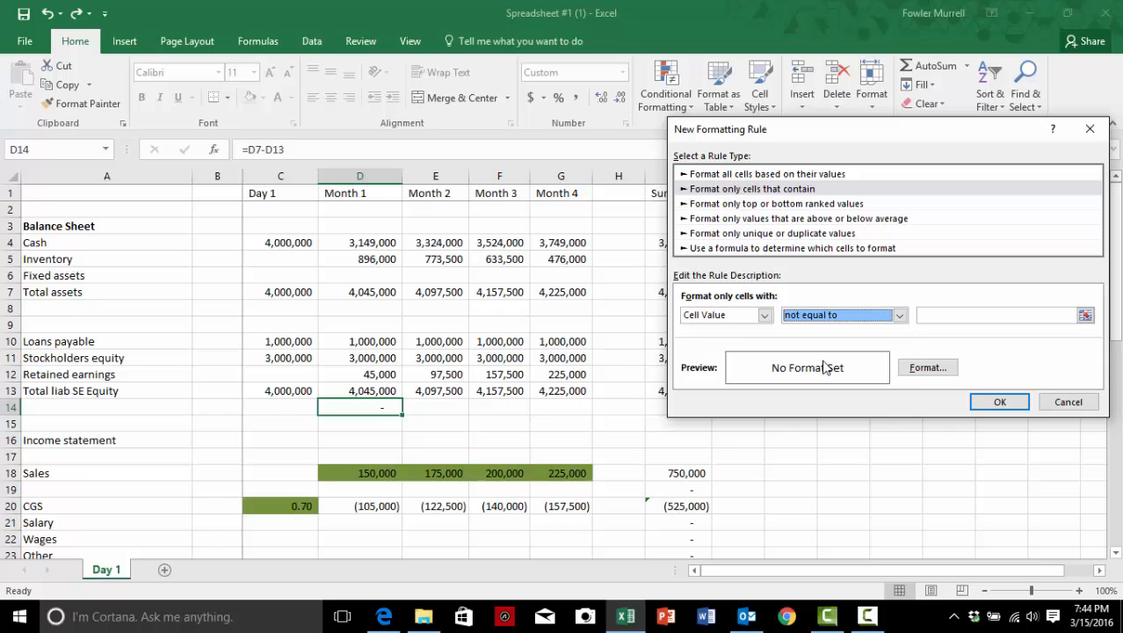
pyautogui.click(939, 313)
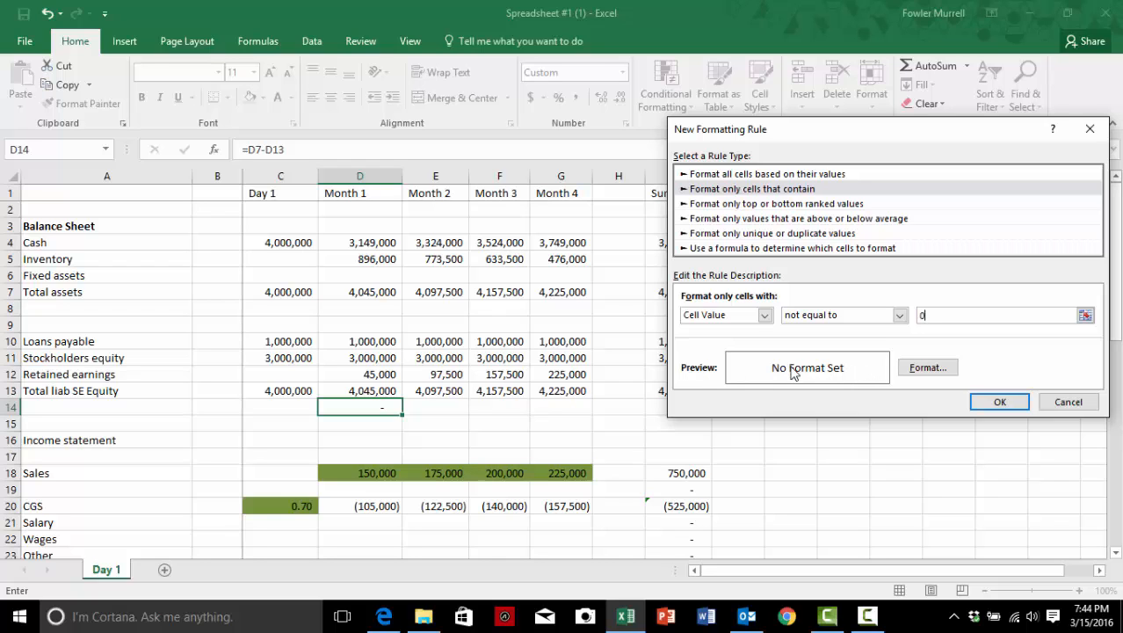
# Give the not-equal-to-0 rule a red background fill and apply the rule to D14
pyautogui.click(926, 369)
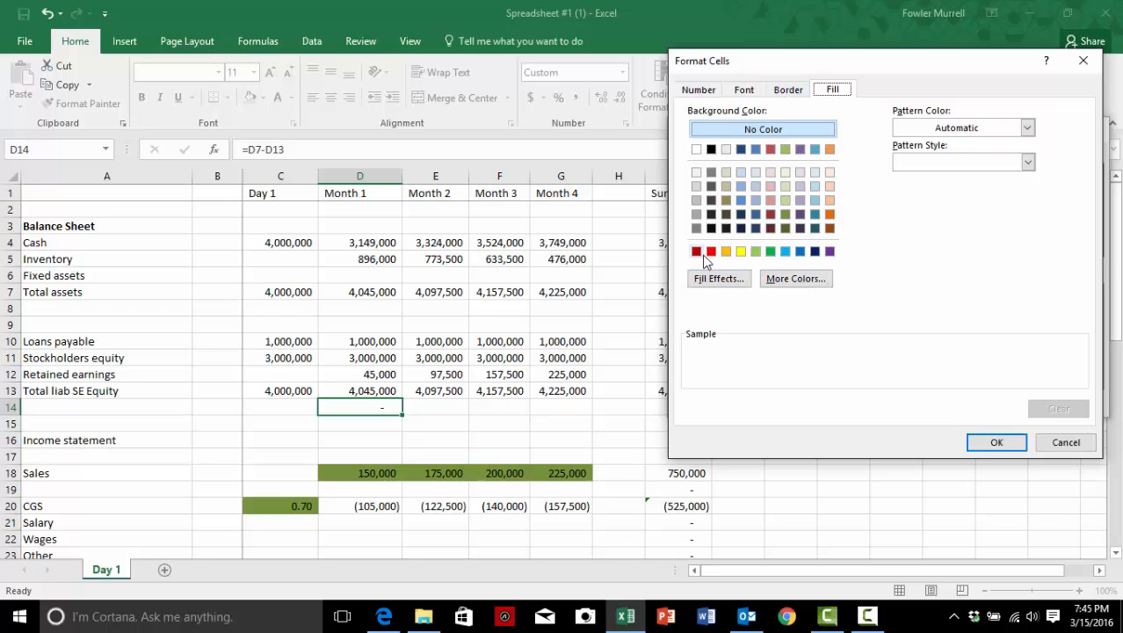
pyautogui.click(709, 94)
pyautogui.click(743, 92)
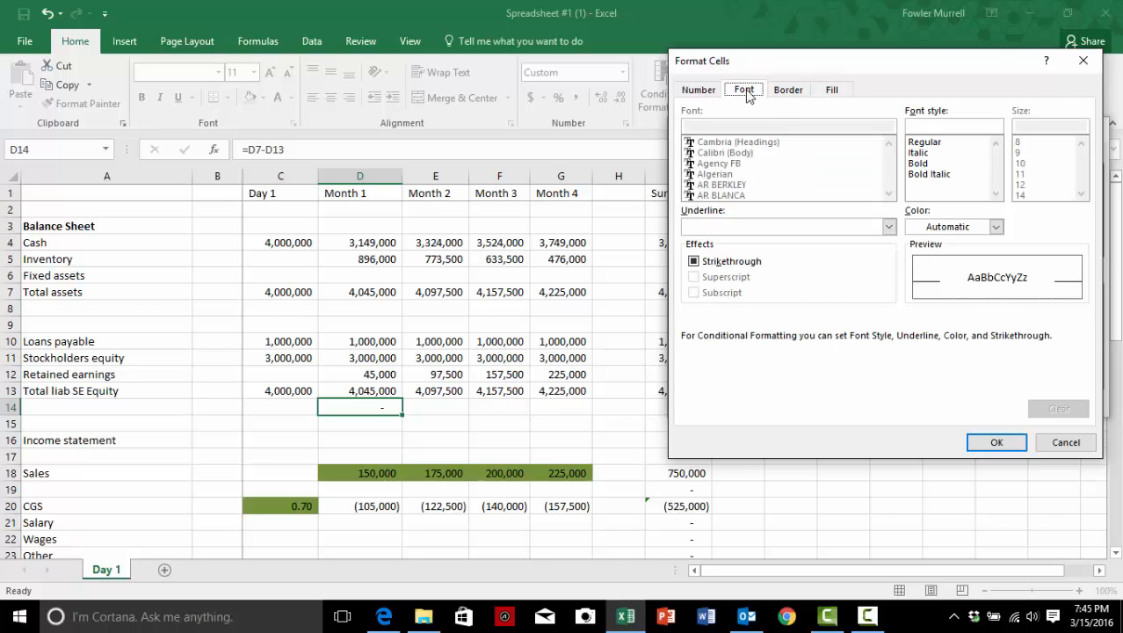
pyautogui.click(787, 91)
pyautogui.click(831, 92)
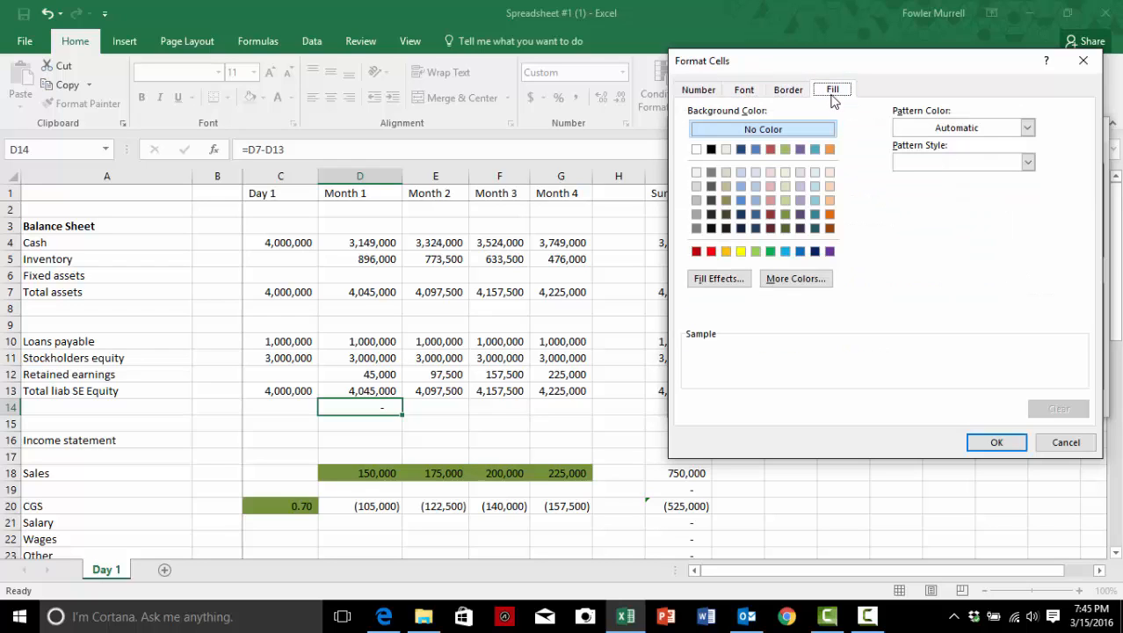
pyautogui.click(711, 251)
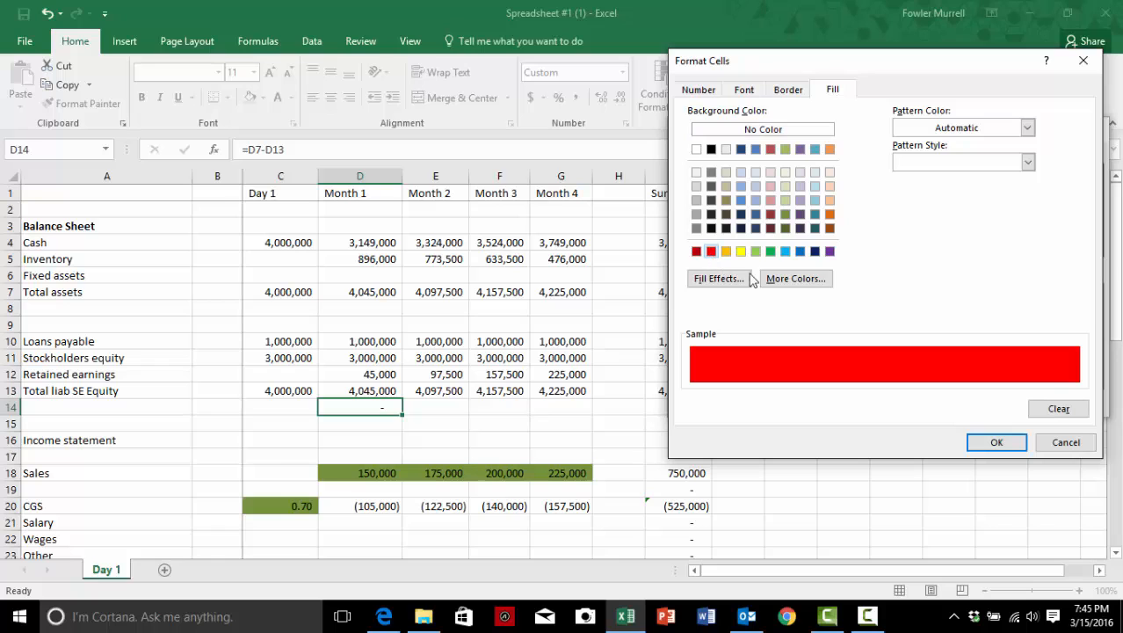
pyautogui.click(996, 444)
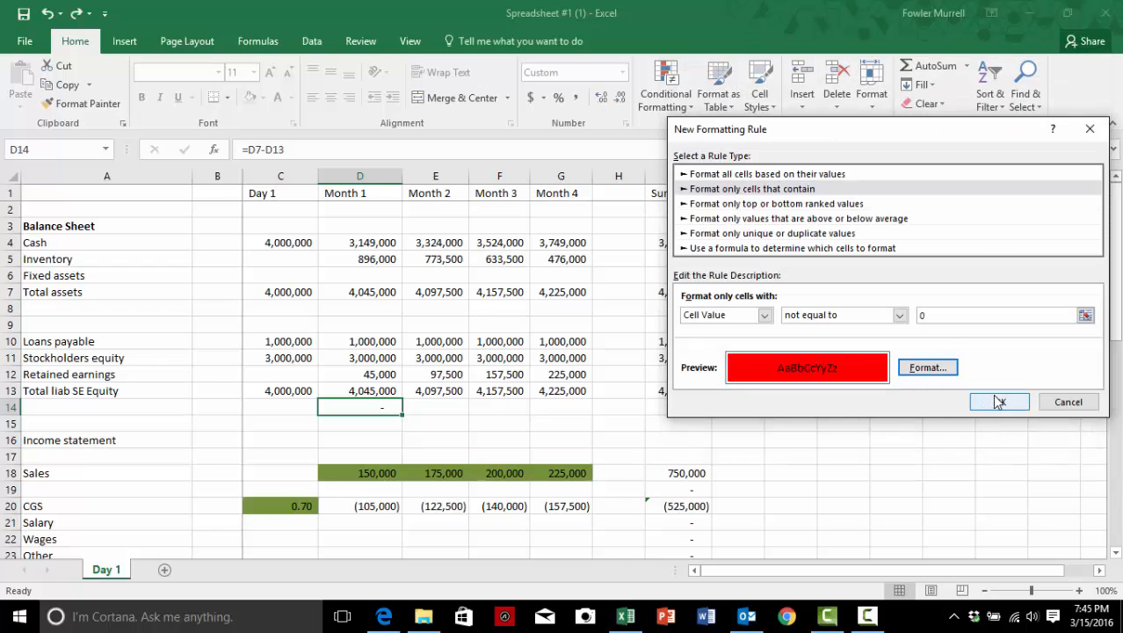
pyautogui.click(1003, 403)
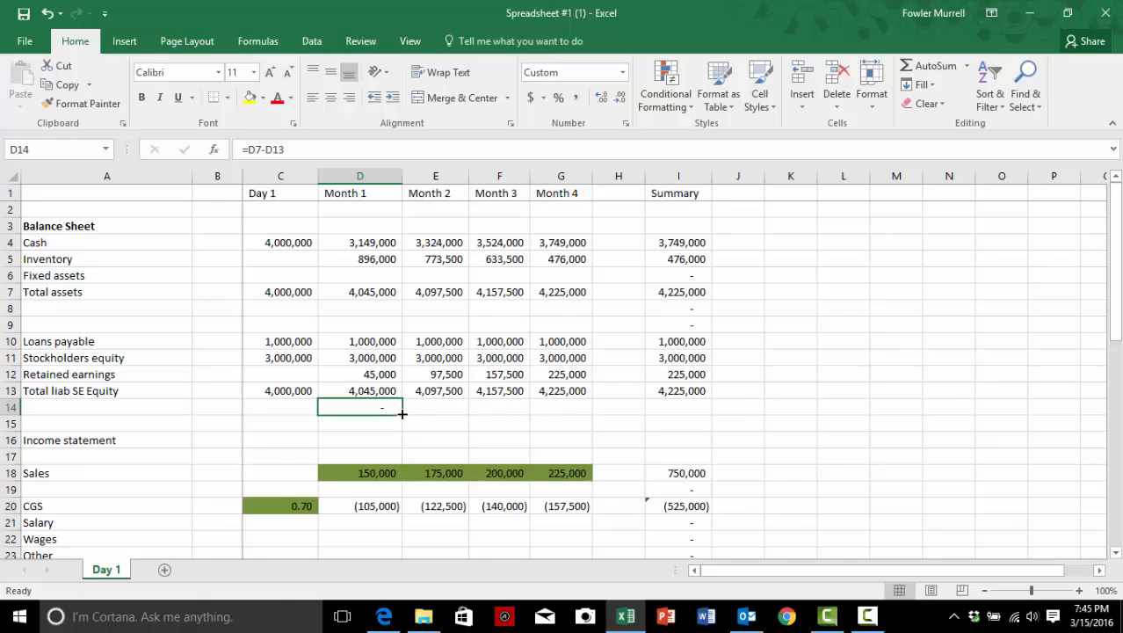
# Fill the balance check in D14 with its formatting across to G14 for Months 2 to 4
pyautogui.moveTo(402, 413); pyautogui.dragTo(574, 424)
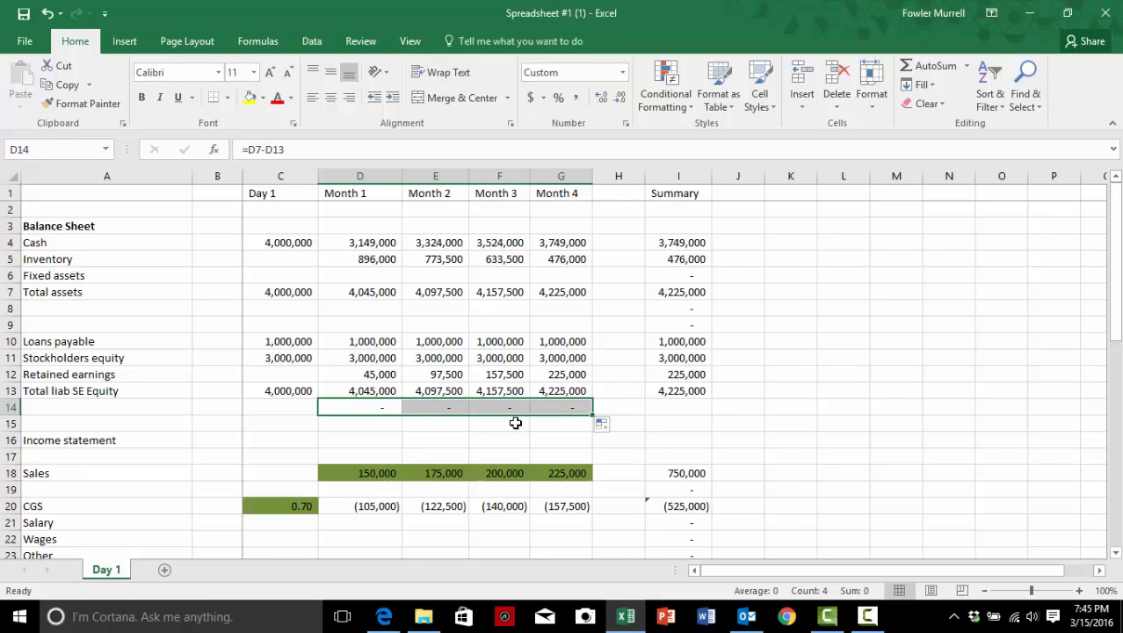
pyautogui.click(514, 423)
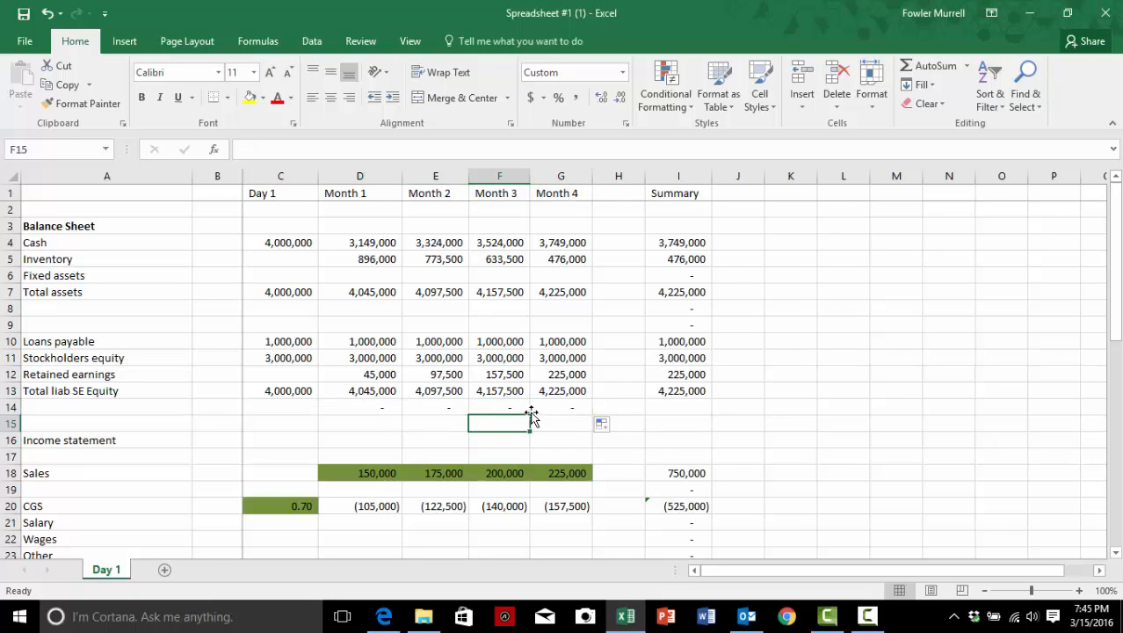
# Test the Month 4 balance check by clearing the loans payable amount in G10, and undo the deletion
pyautogui.click(560, 341)
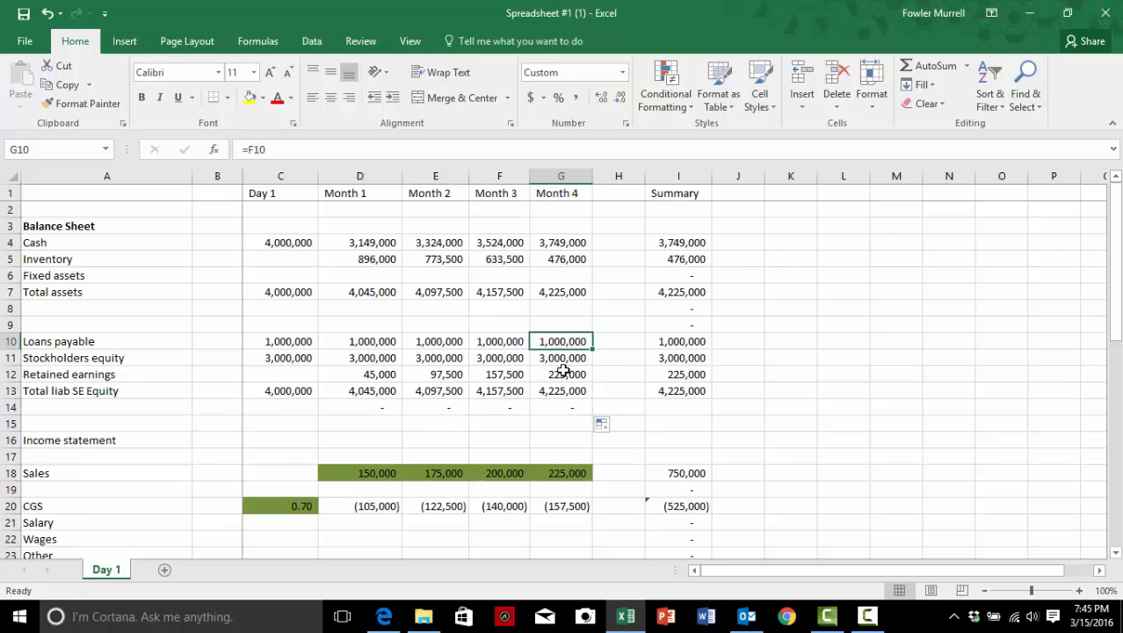
pyautogui.press('Delete')
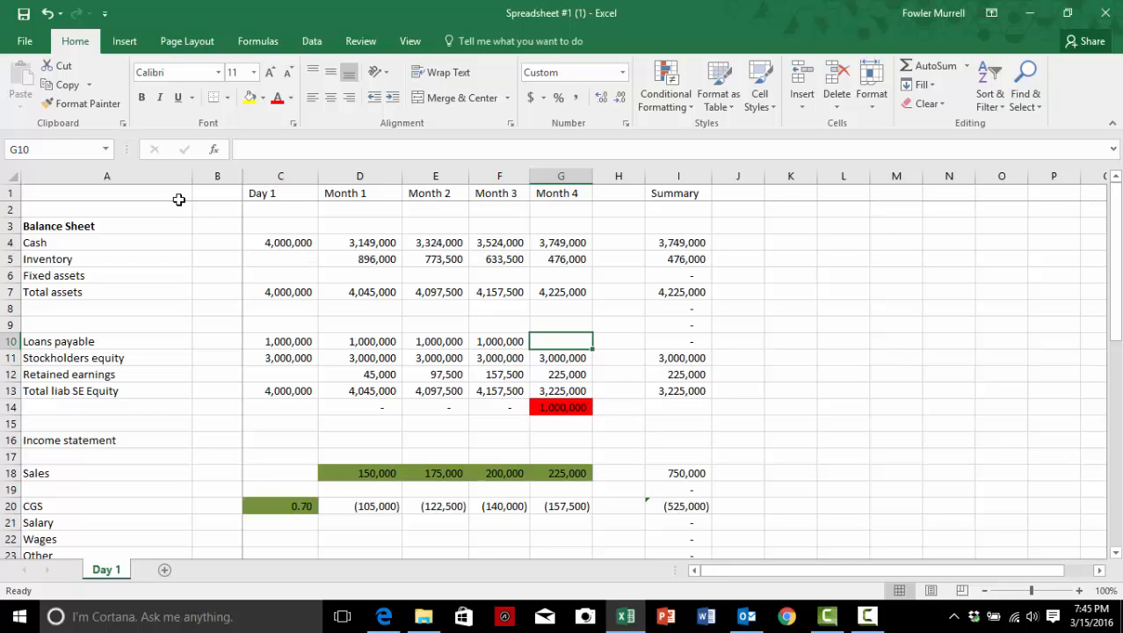
pyautogui.click(46, 13)
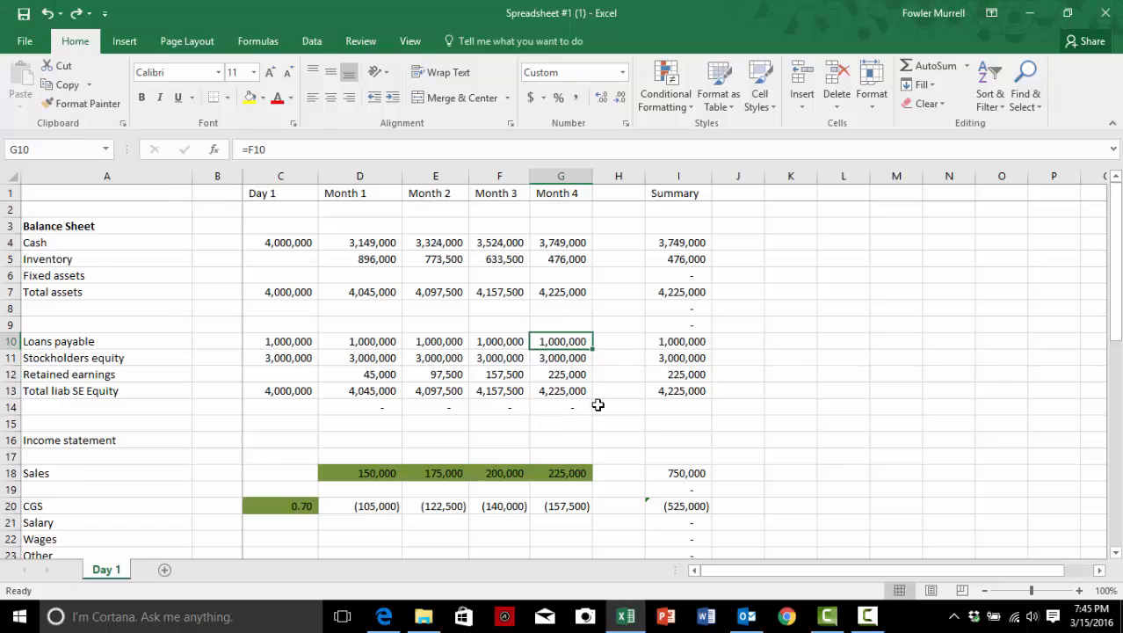
# Enter the check formula =D39-D49 in D50 to compare Month 1 total cash between the direct and indirect statements
pyautogui.scroll(-7, 556, 400)
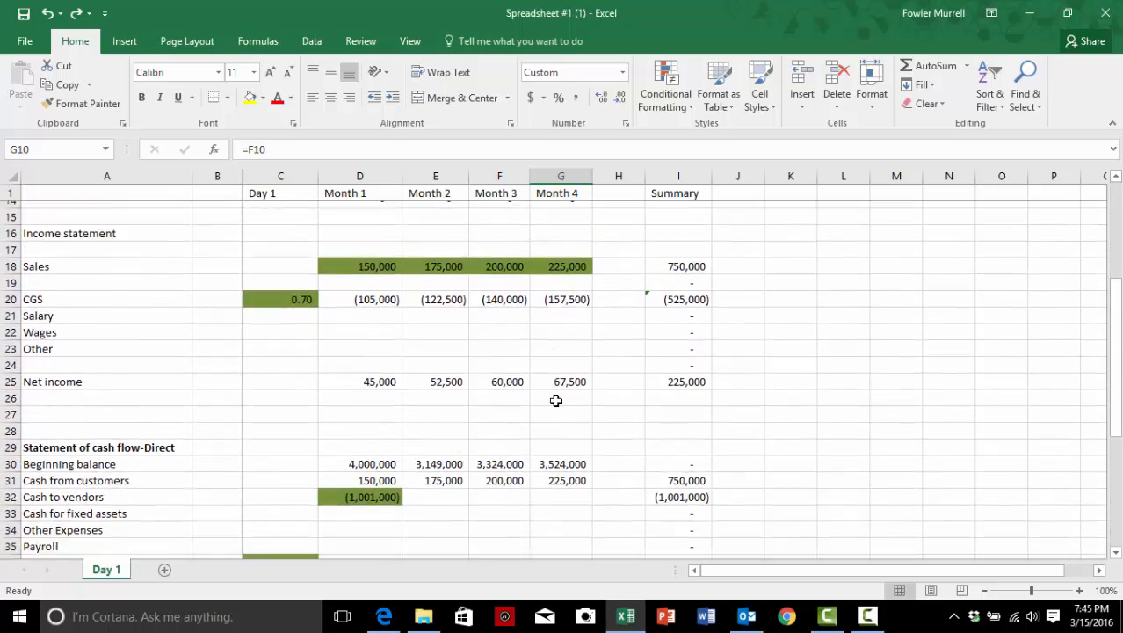
pyautogui.scroll(-6, 557, 400)
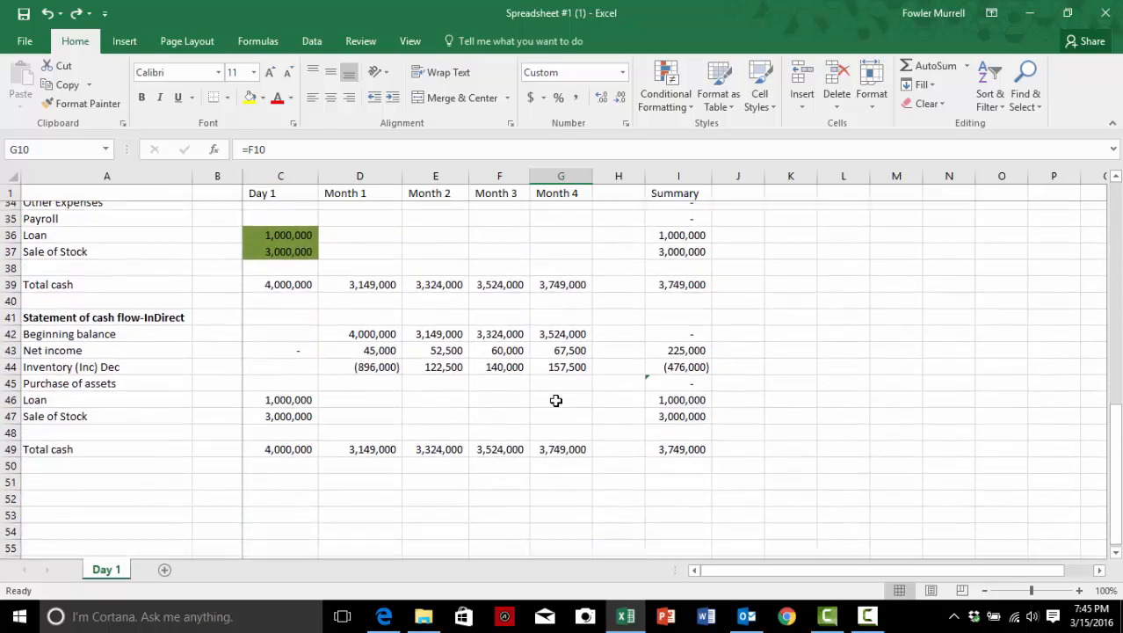
pyautogui.scroll(1, 557, 400)
pyautogui.scroll(1, 557, 400)
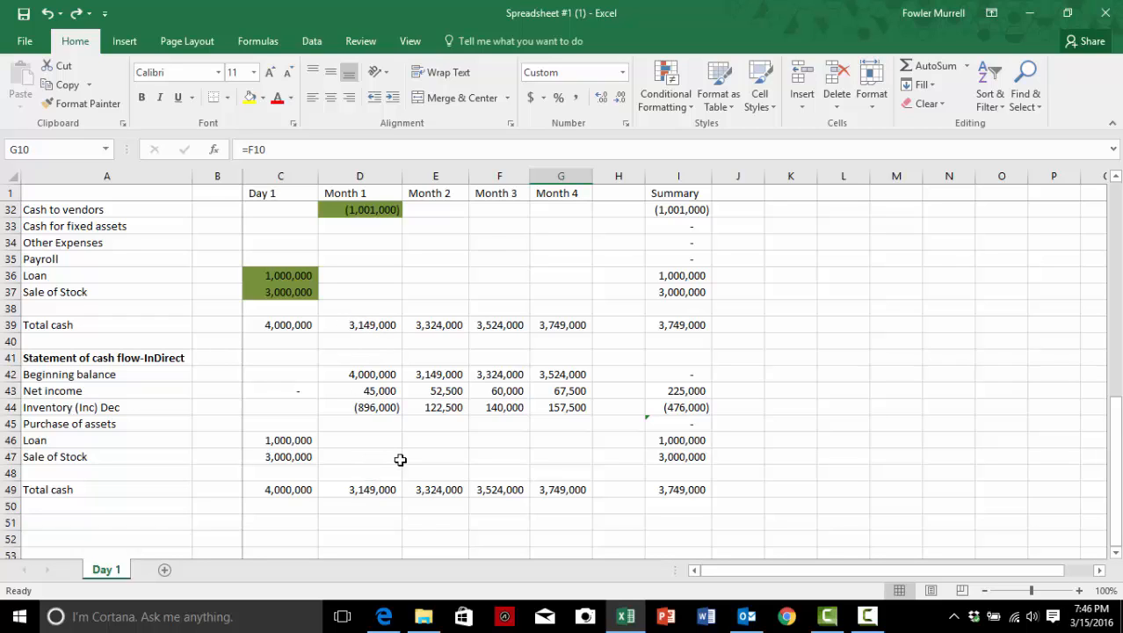
pyautogui.click(368, 506)
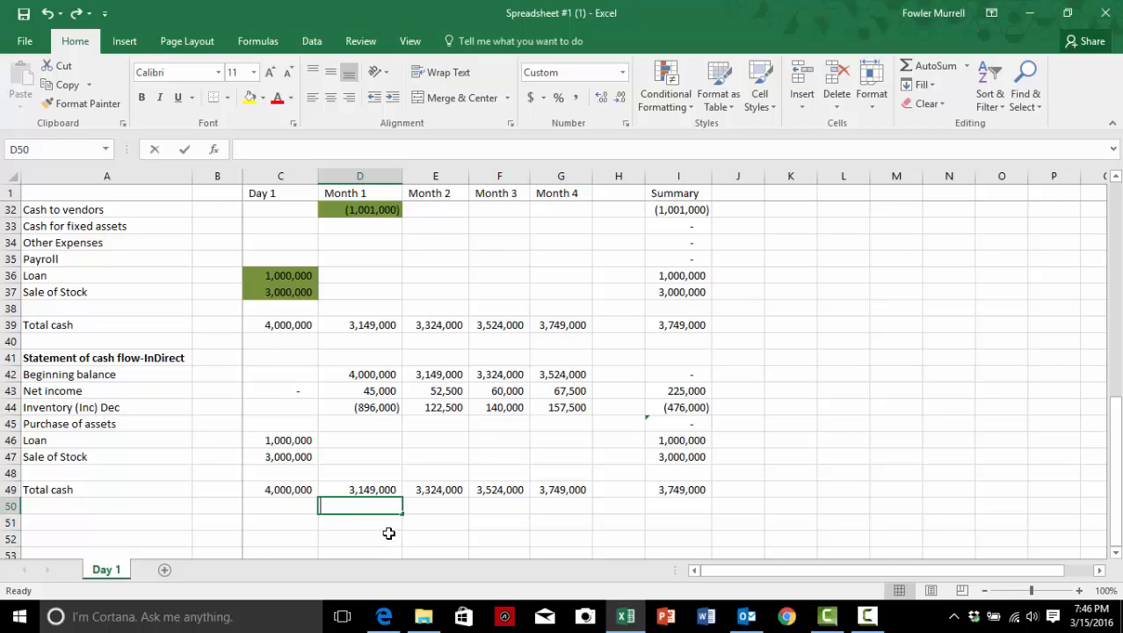
pyautogui.write('=')
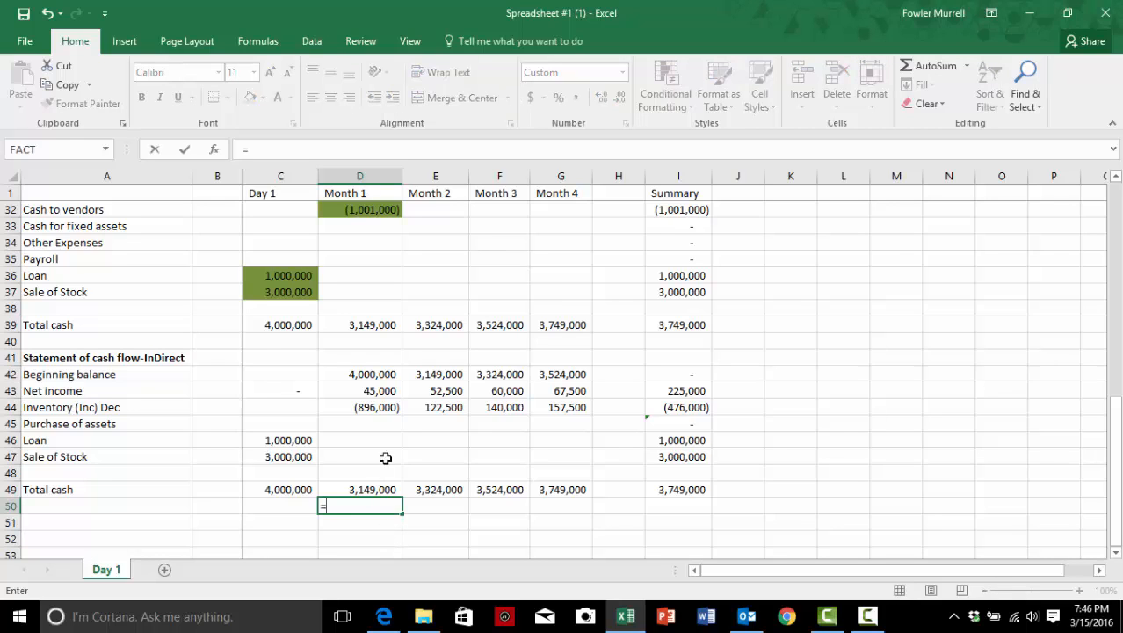
pyautogui.click(372, 325)
pyautogui.write('-')
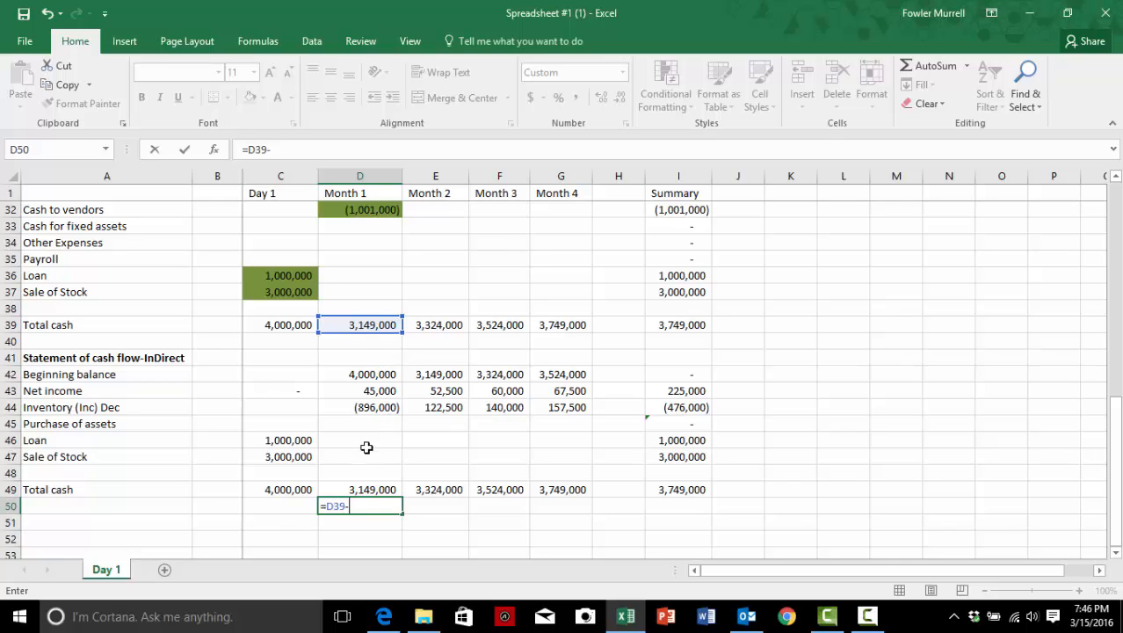
pyautogui.click(377, 489)
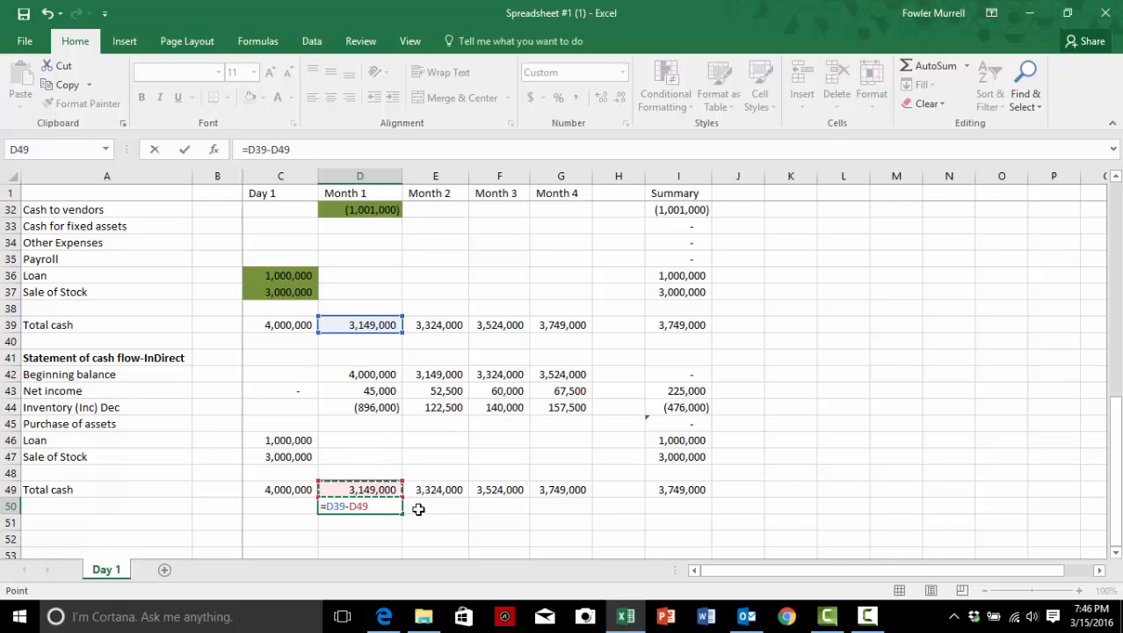
pyautogui.press('Tab')
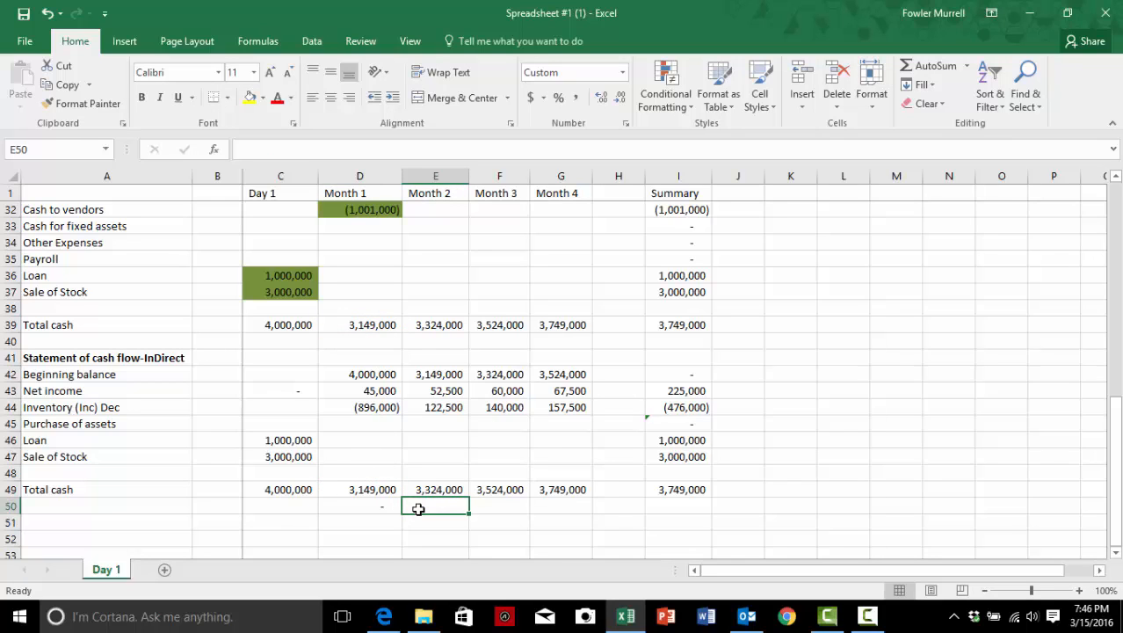
# Test the Month 1 cash check in D50 by clearing the net income in D43, and undo the deletion
pyautogui.click(366, 510)
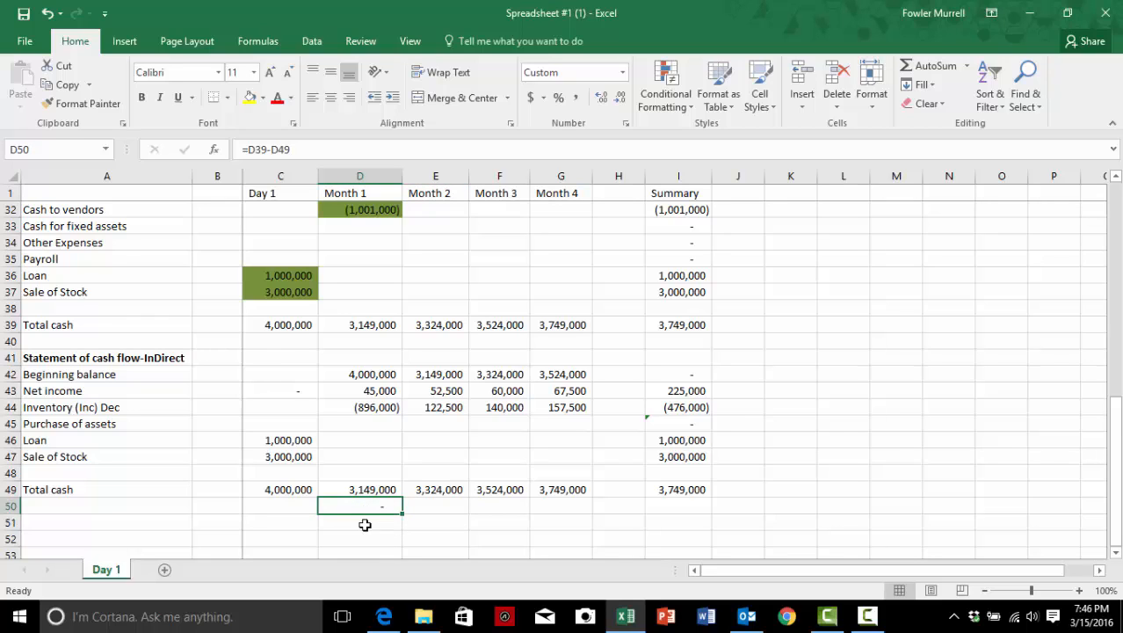
pyautogui.click(379, 391)
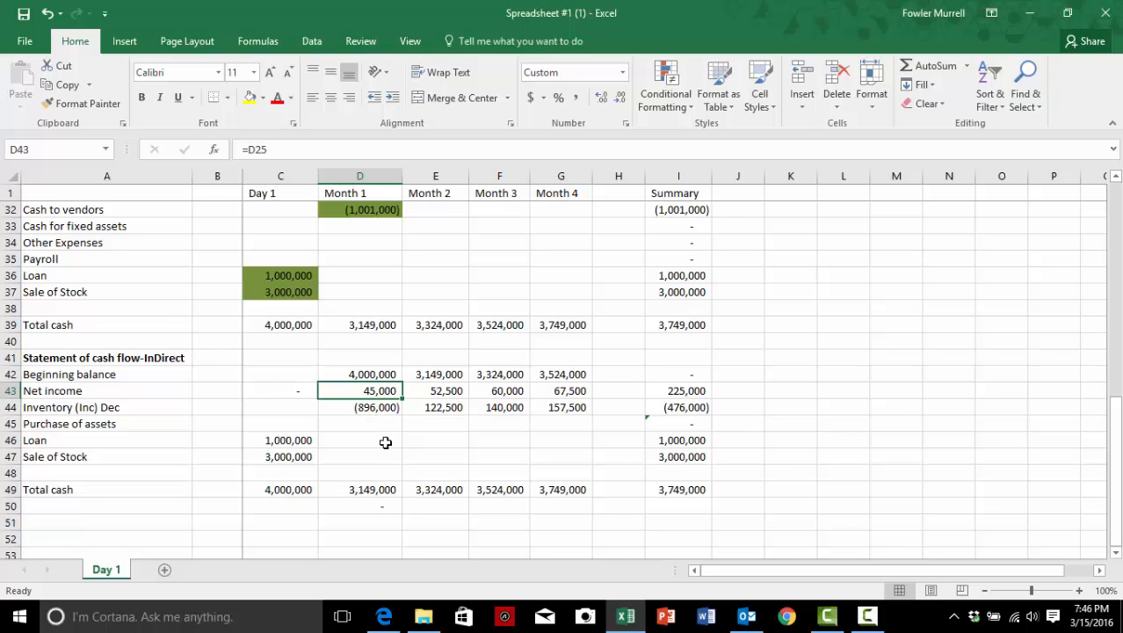
pyautogui.press('Delete')
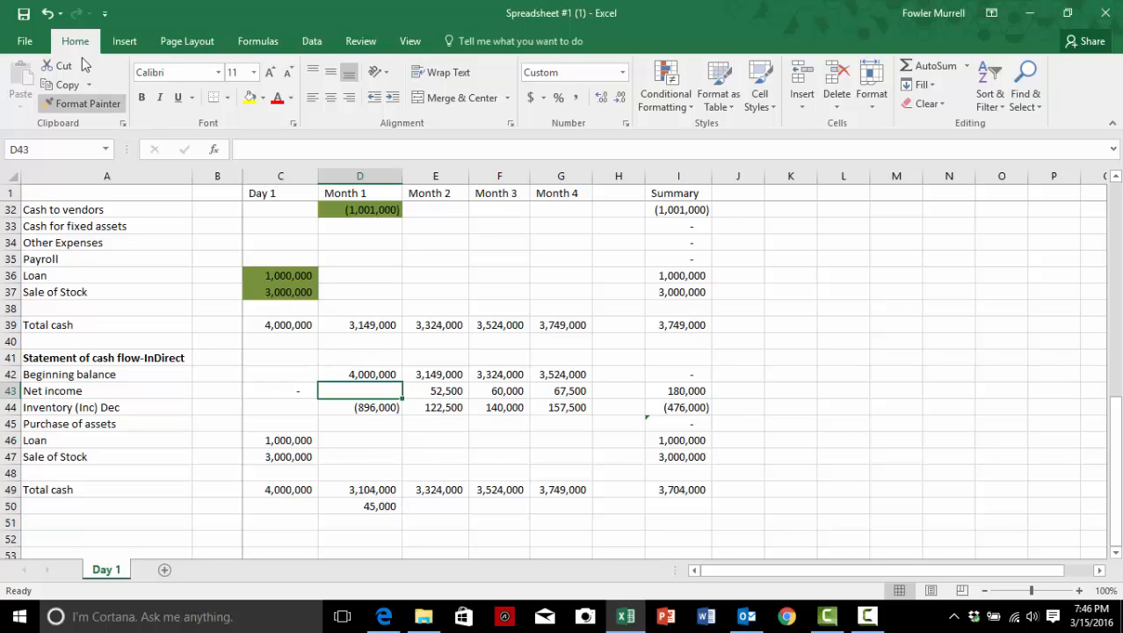
pyautogui.click(46, 14)
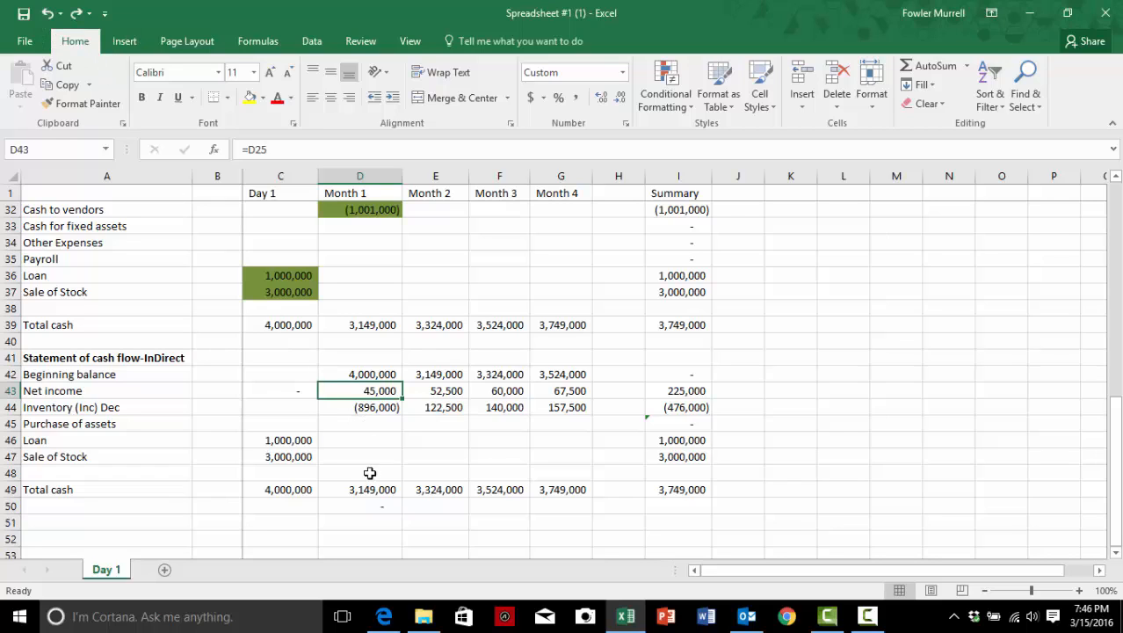
# Create a conditional formatting rule for D50 that formats cell values not equal to 0
pyautogui.click(370, 506)
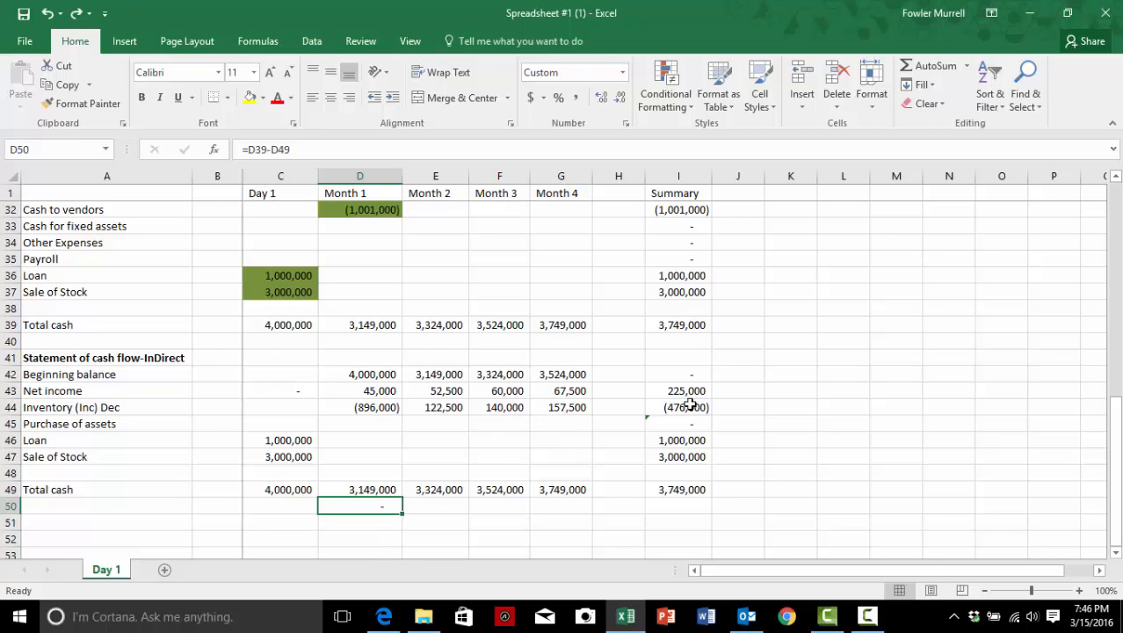
pyautogui.click(690, 102)
pyautogui.moveTo(715, 131)
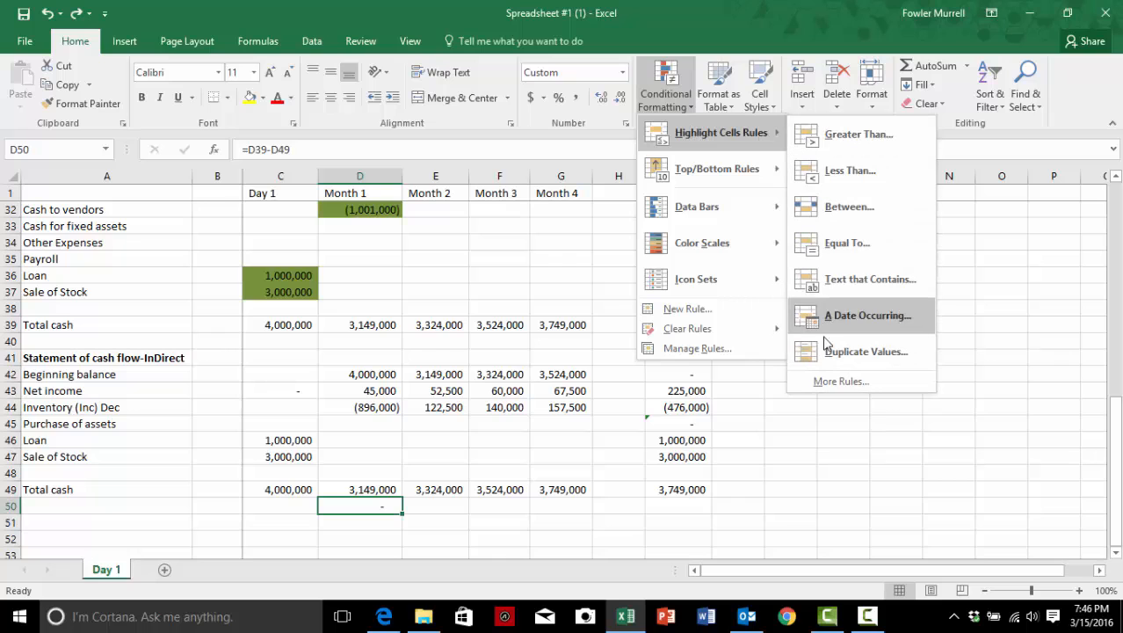
pyautogui.click(832, 380)
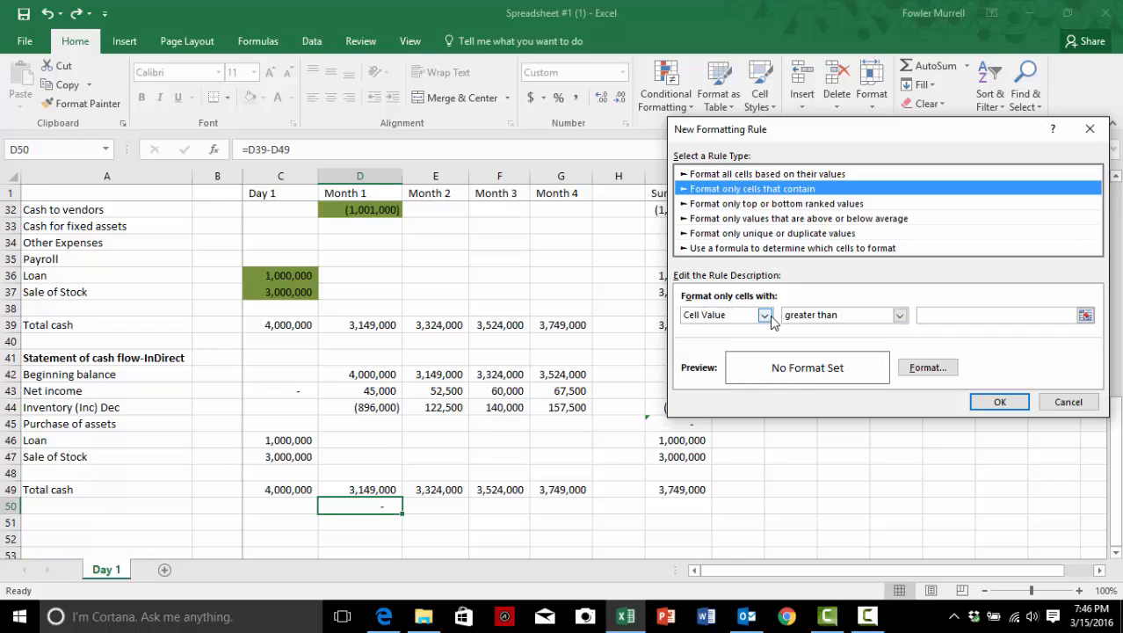
pyautogui.click(900, 315)
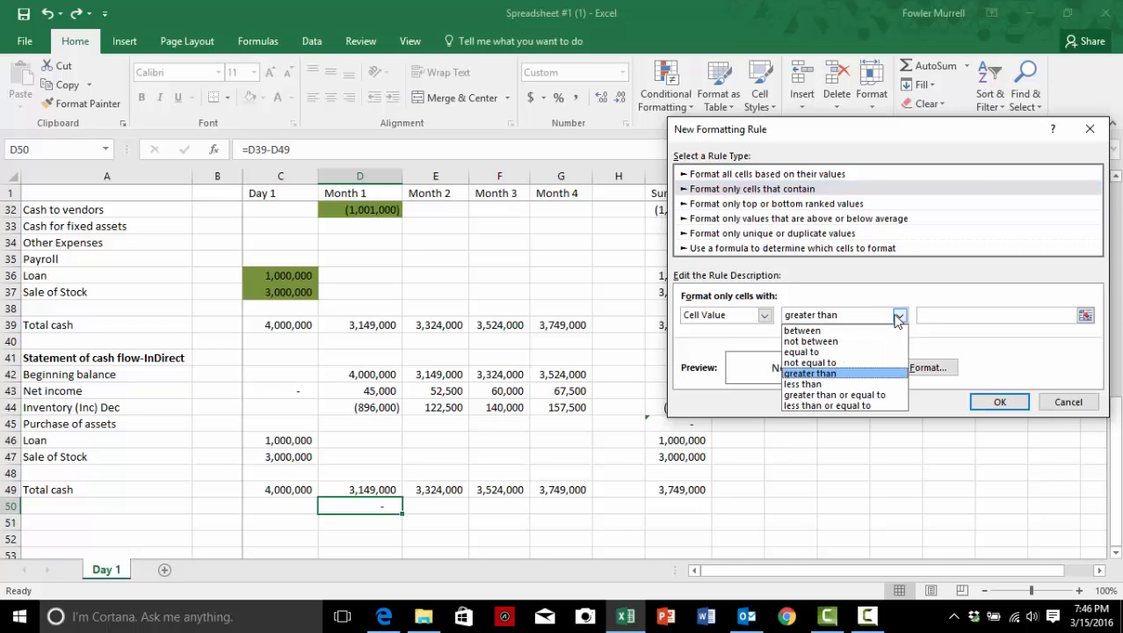
pyautogui.click(839, 362)
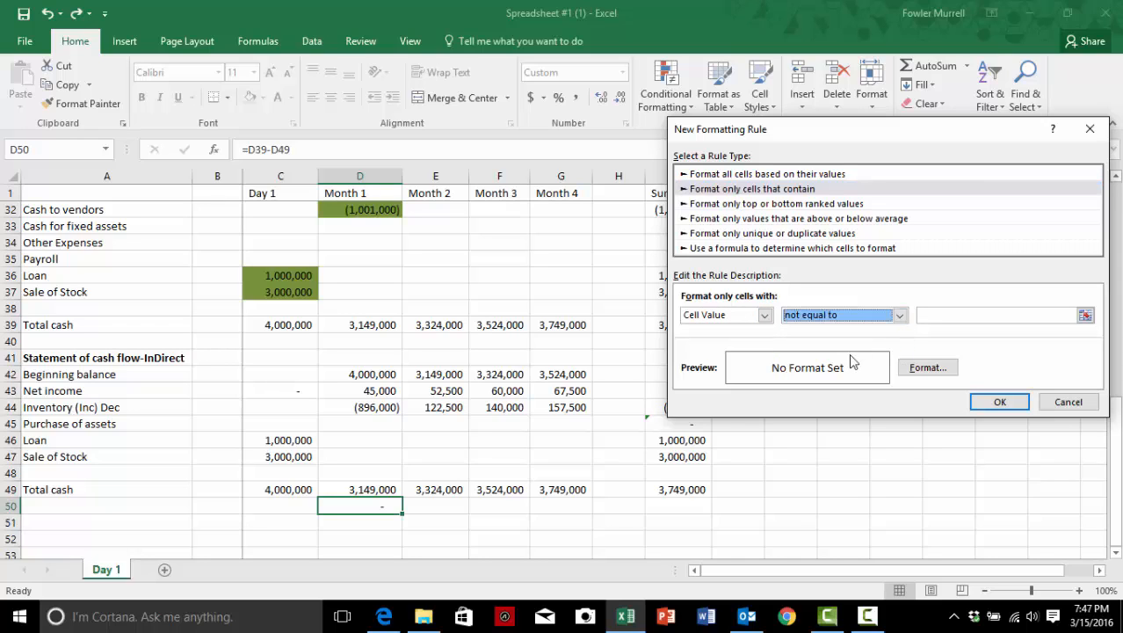
pyautogui.click(945, 317)
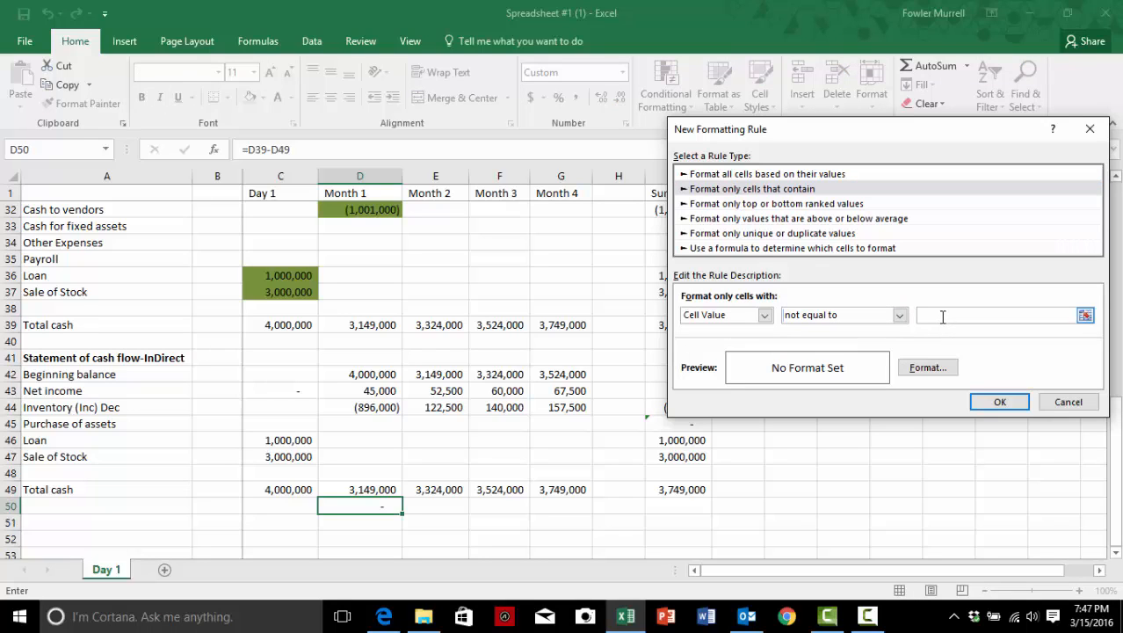
# Give the not-equal-to-0 rule a red background fill and apply the rule to D50
pyautogui.click(925, 369)
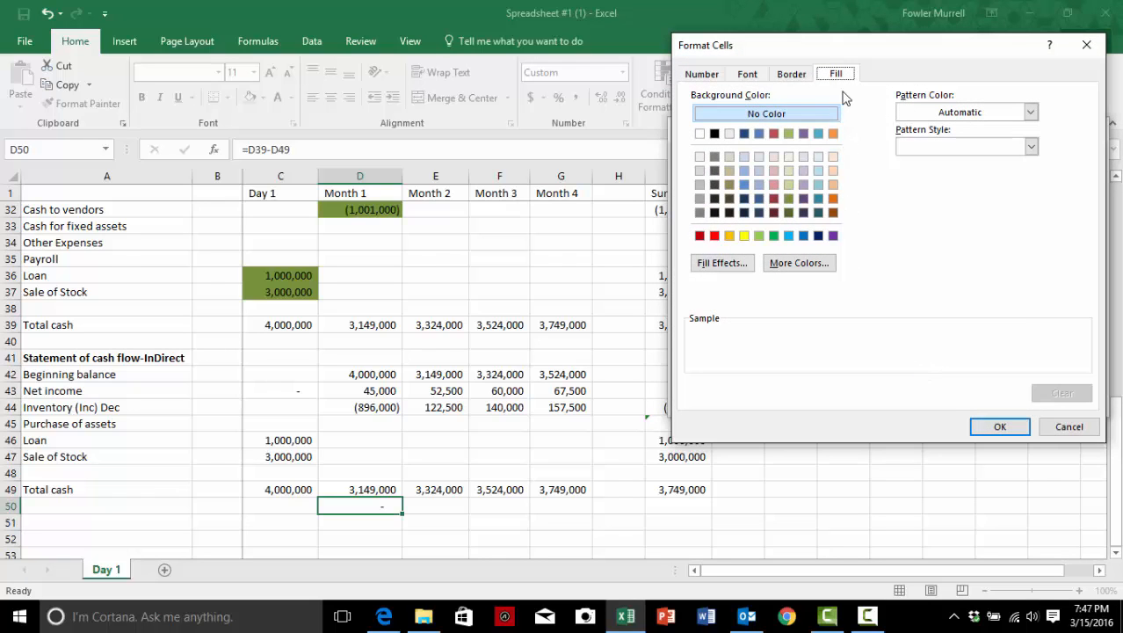
pyautogui.click(714, 236)
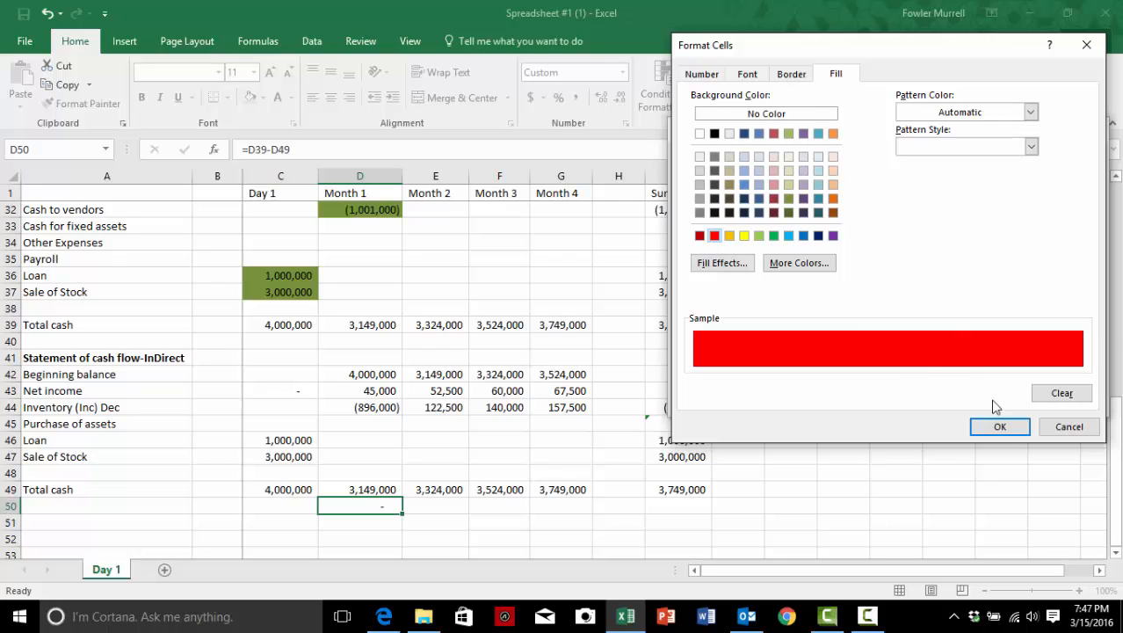
pyautogui.click(1000, 427)
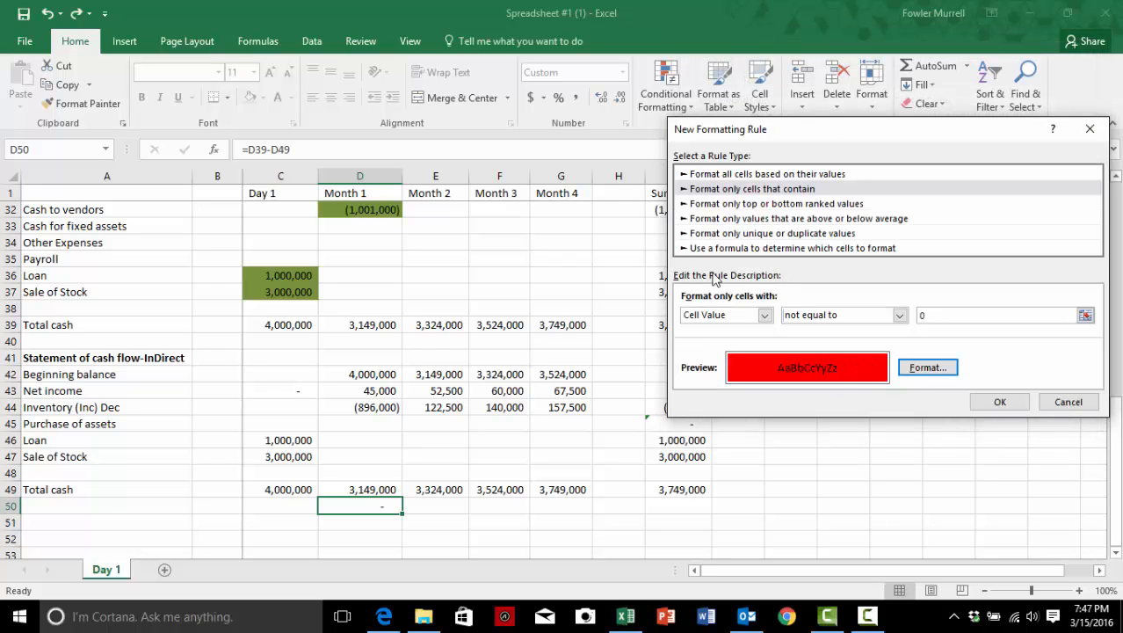
pyautogui.click(1004, 403)
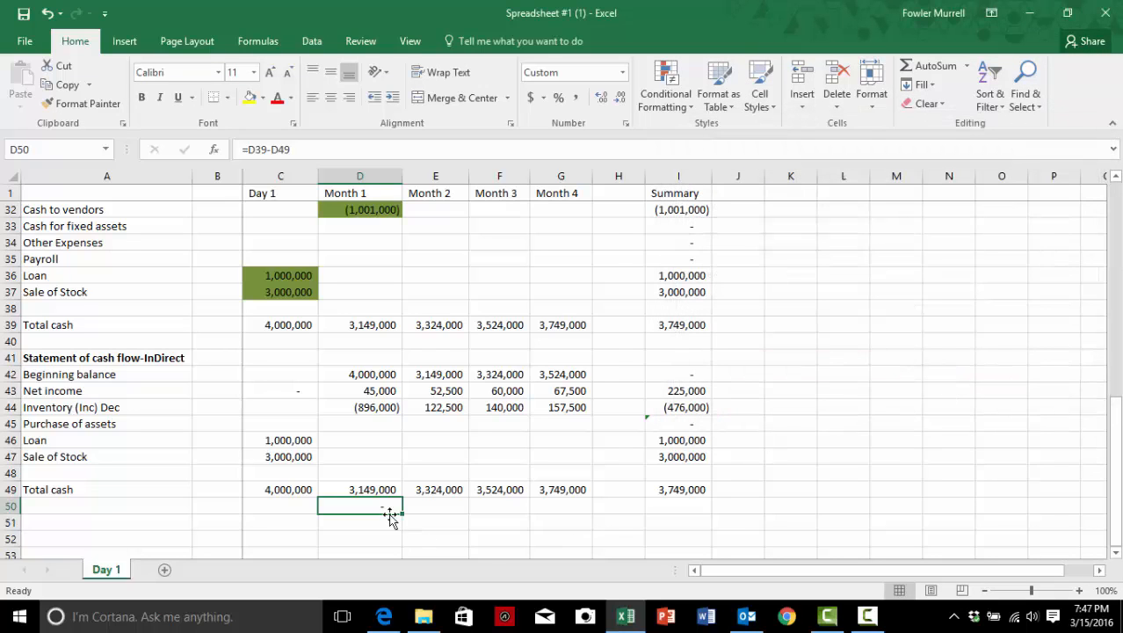
# Test the red formatting on D50 by clearing the Month 1 net income in D43, and undo the deletion
pyautogui.press('Up')
pyautogui.press('Up')
pyautogui.press('Up')
pyautogui.press('Up')
pyautogui.press('Up')
pyautogui.press('Up')
pyautogui.press('Up')
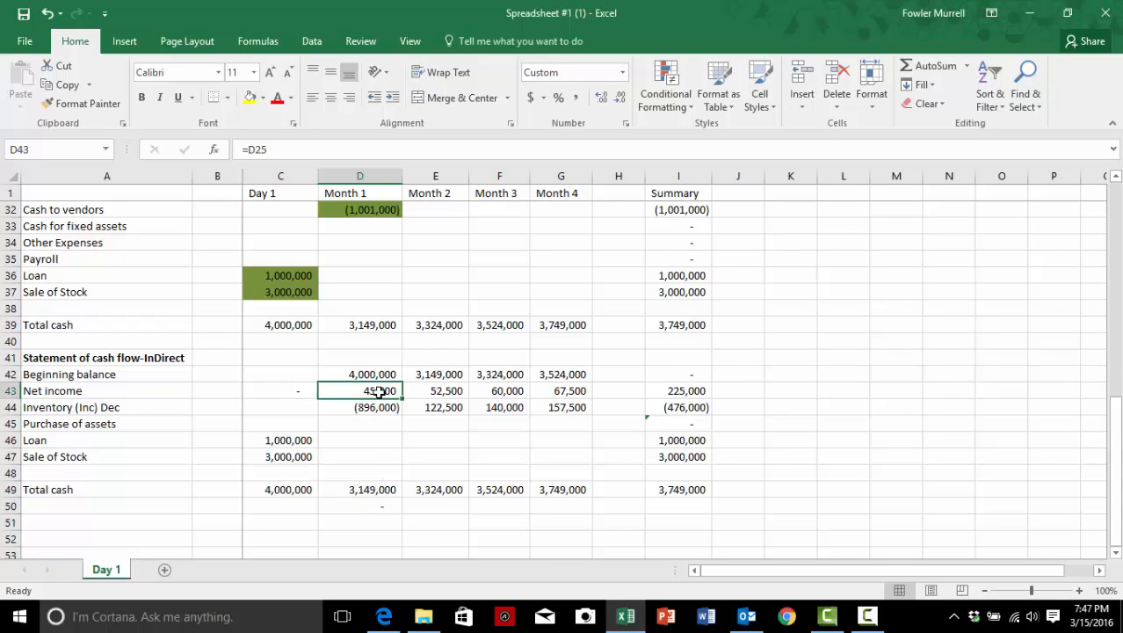
pyautogui.press('Delete')
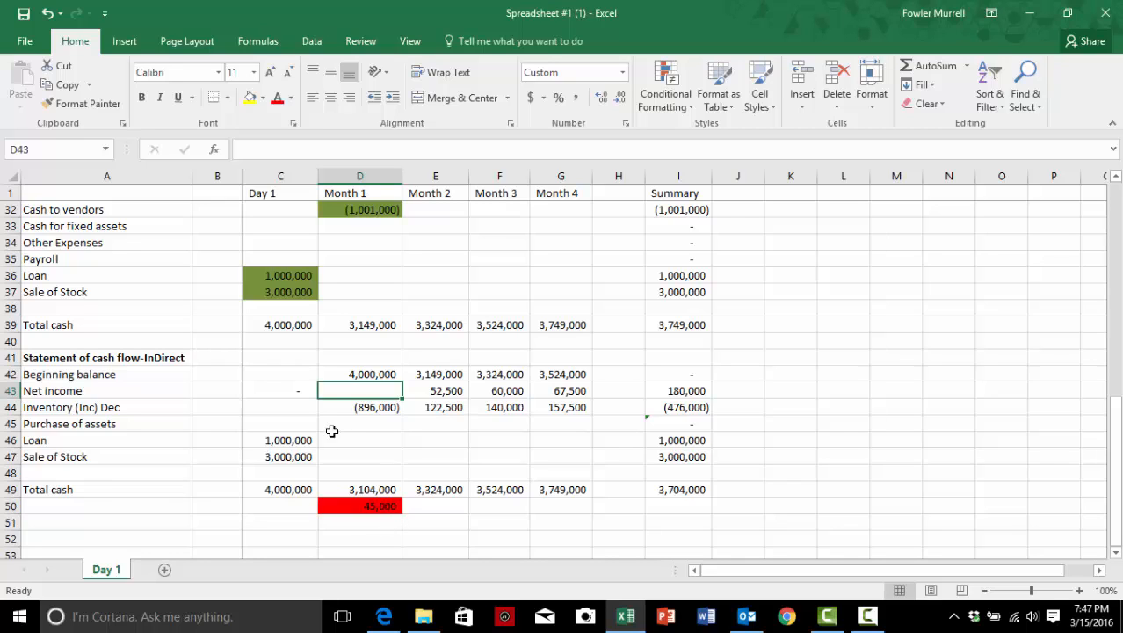
pyautogui.click(49, 13)
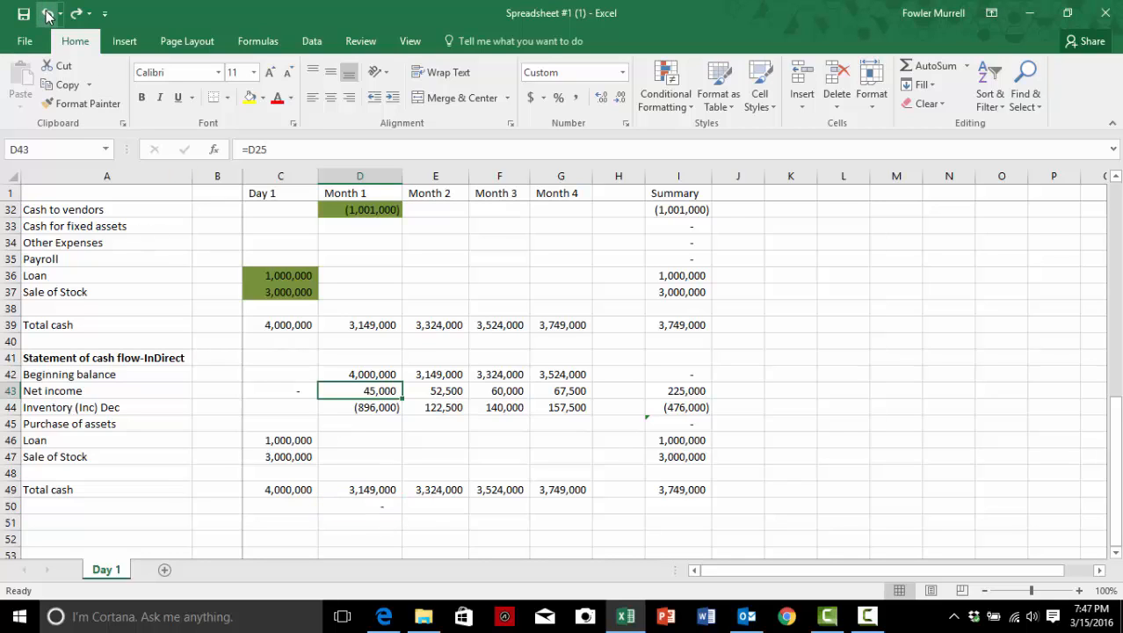
# Fill the cash check in D50 with its formatting across to G50 for Months 2 to 4
pyautogui.click(375, 507)
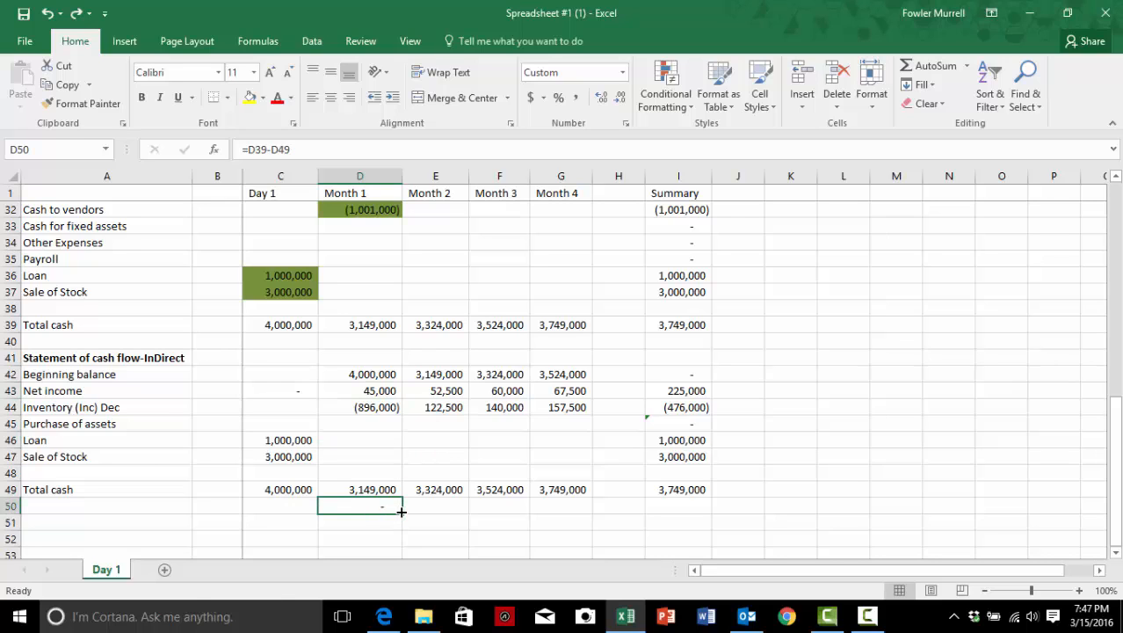
pyautogui.moveTo(401, 511); pyautogui.dragTo(584, 514)
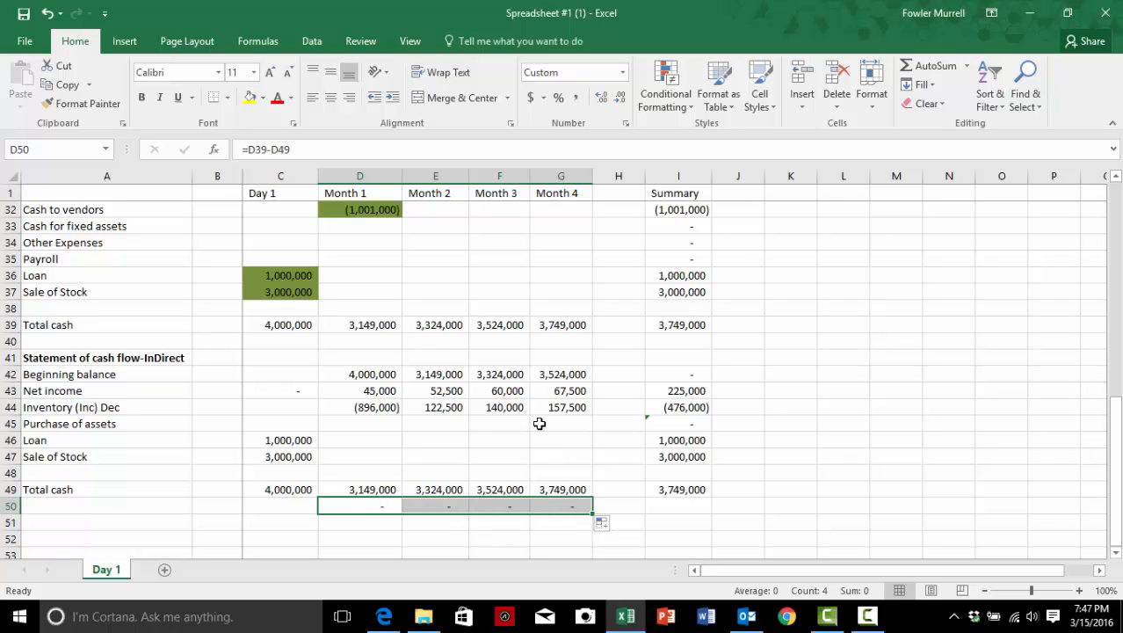
pyautogui.scroll(-2, 540, 424)
pyautogui.scroll(1, 540, 423)
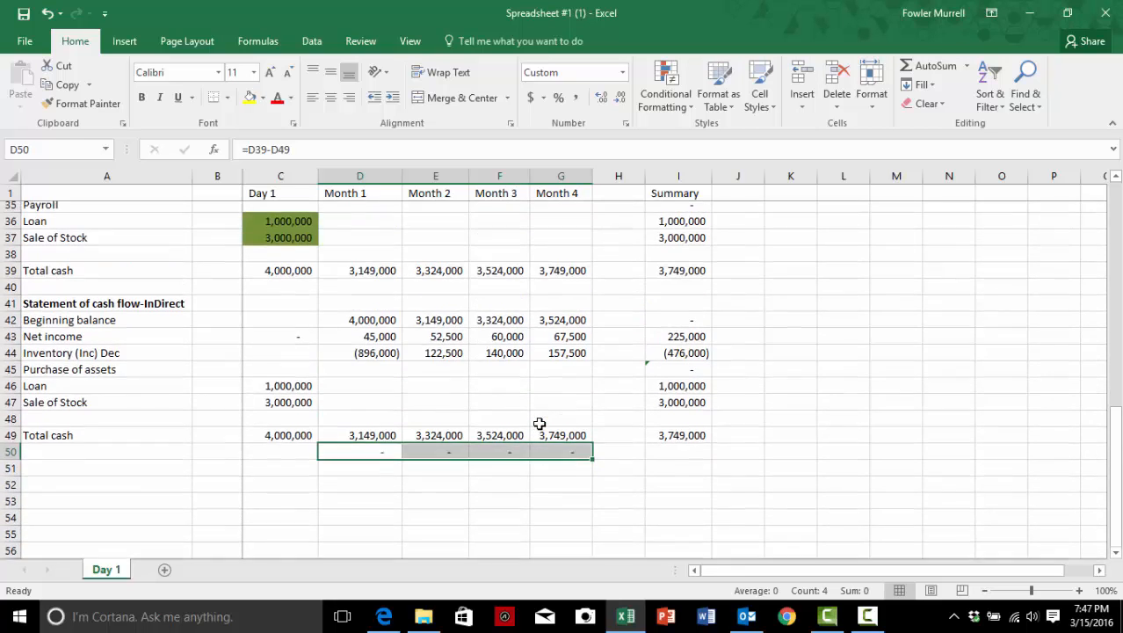
pyautogui.scroll(11, 540, 423)
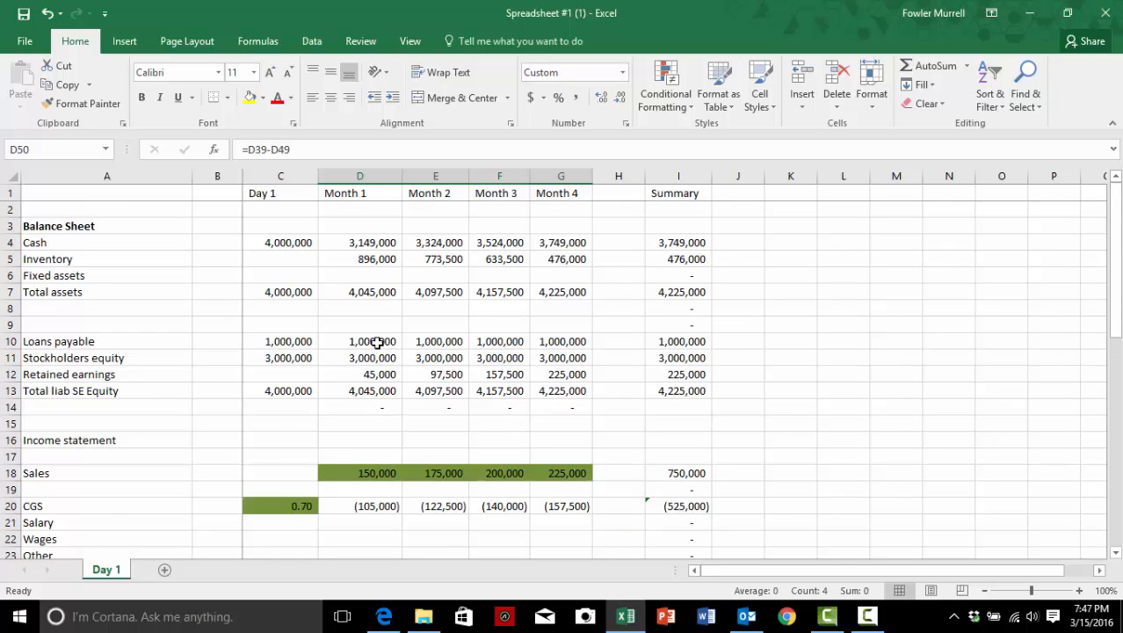
pyautogui.scroll(-5, 377, 406)
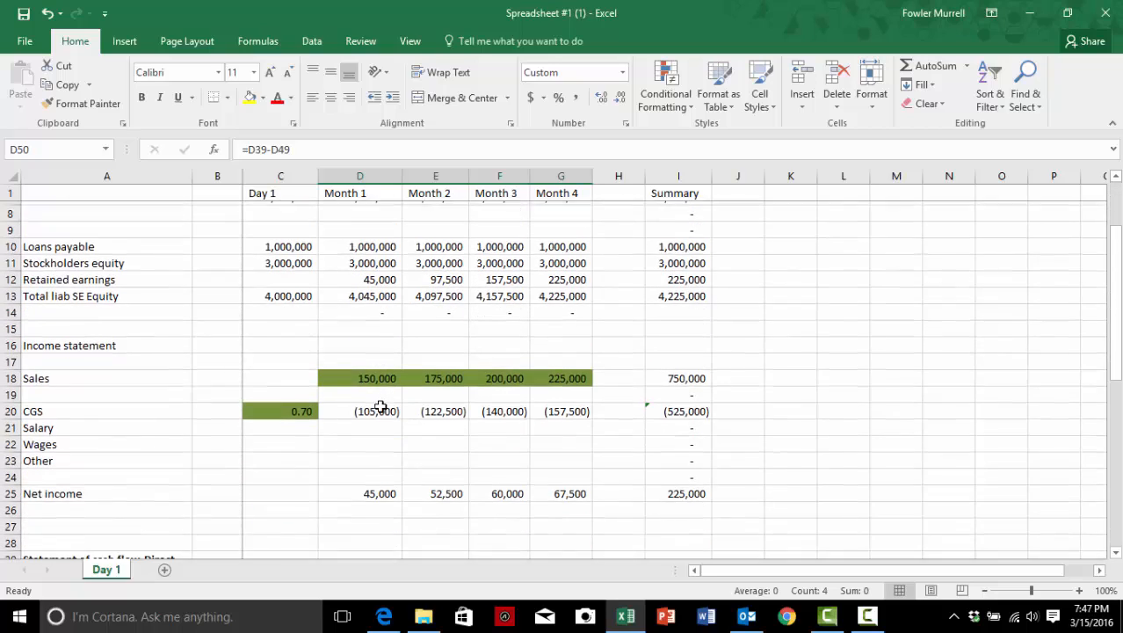
pyautogui.scroll(-6, 381, 406)
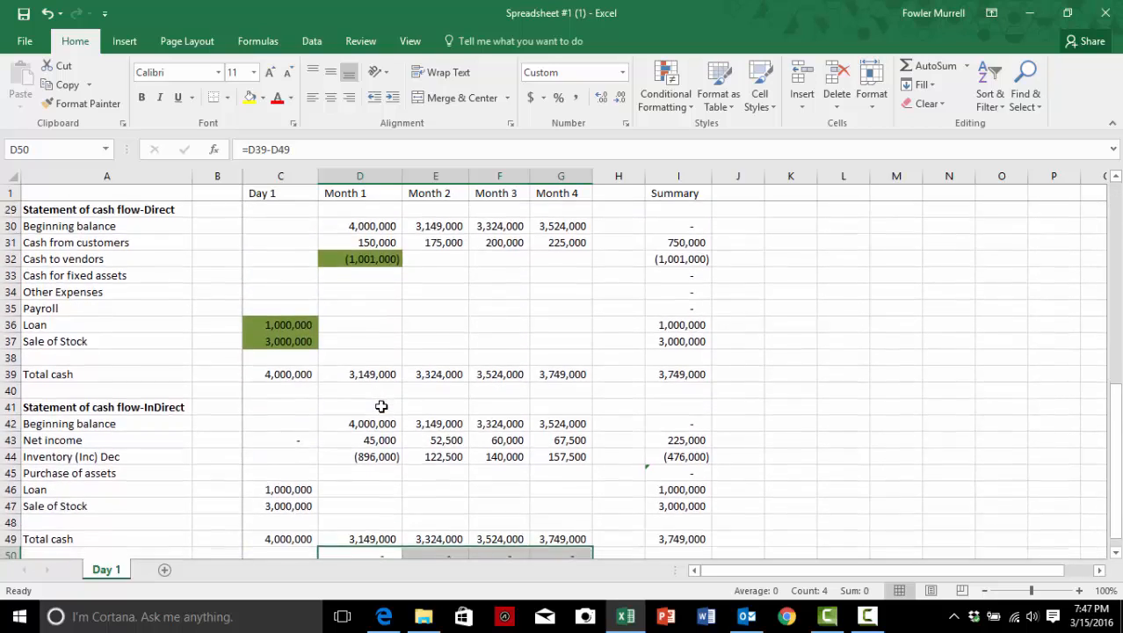
pyautogui.click(389, 485)
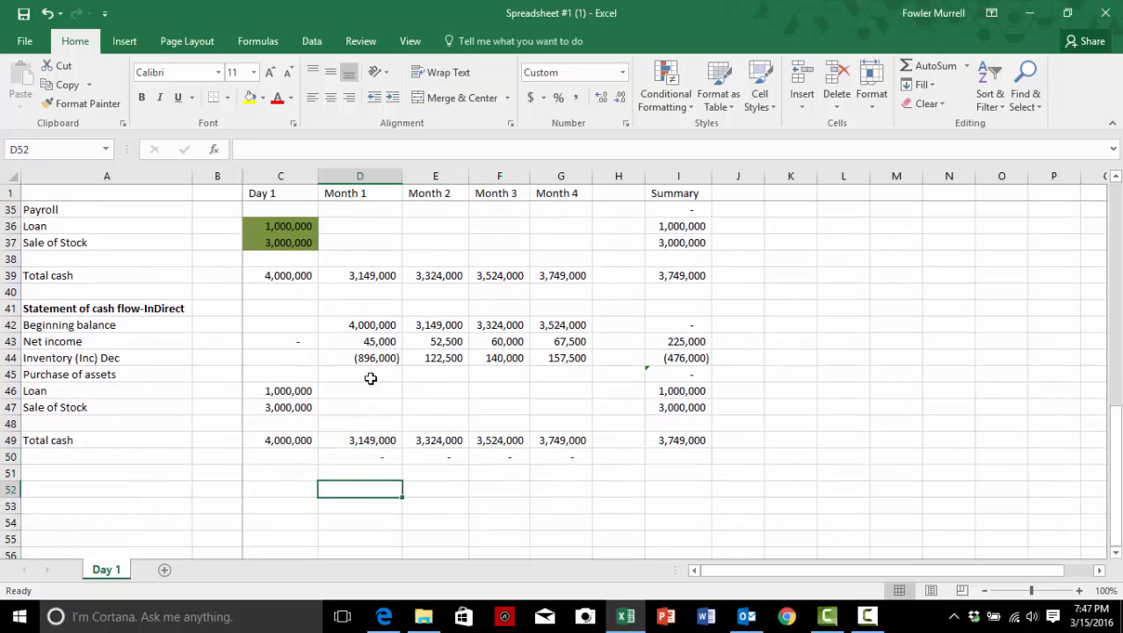